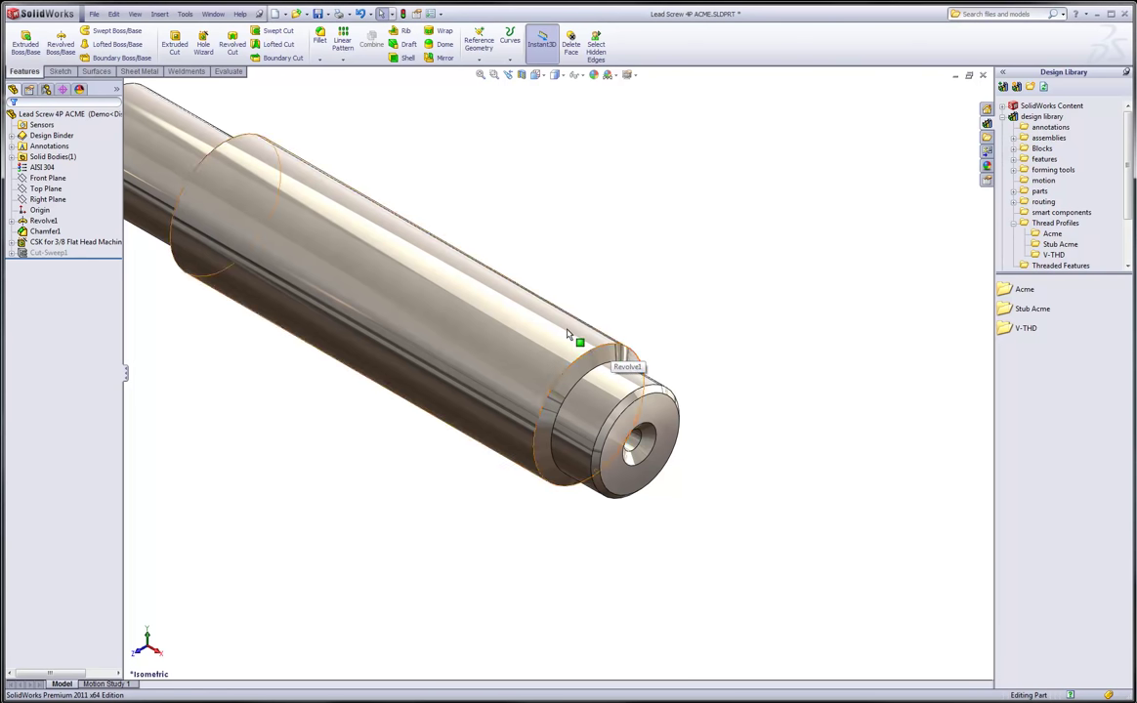
Select the small end face of the Lead Screw 4P ACME shaft for a new sketch
{"action": "left_click", "coordinate": [606, 351]}
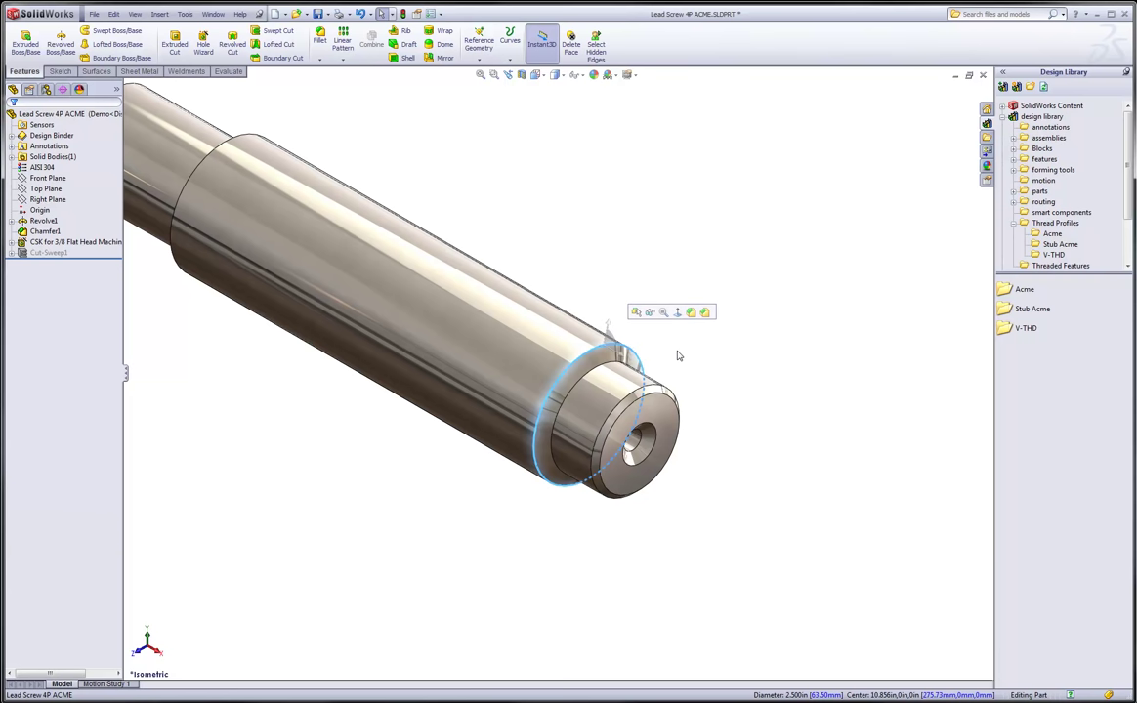
{"action": "left_click", "coordinate": [576, 273]}
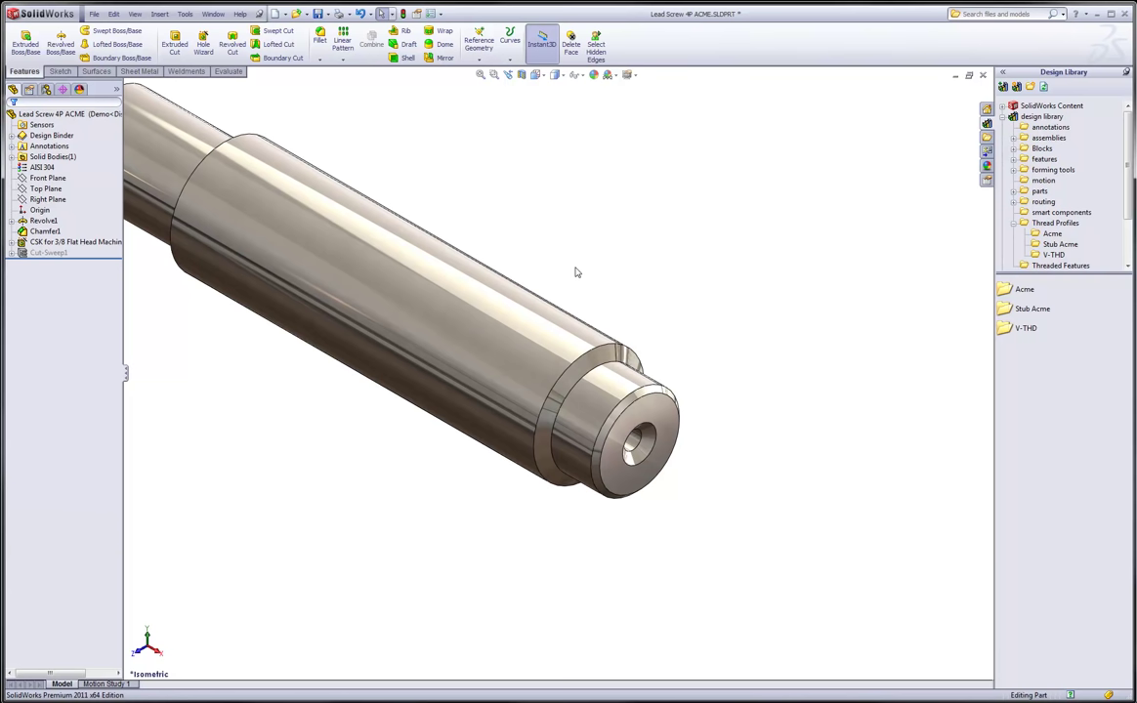
{"action": "left_click", "coordinate": [672, 424]}
Start Sketch6 on the end face and convert the shoulder edge into a 2.500 in circle
{"action": "left_click", "coordinate": [715, 380]}
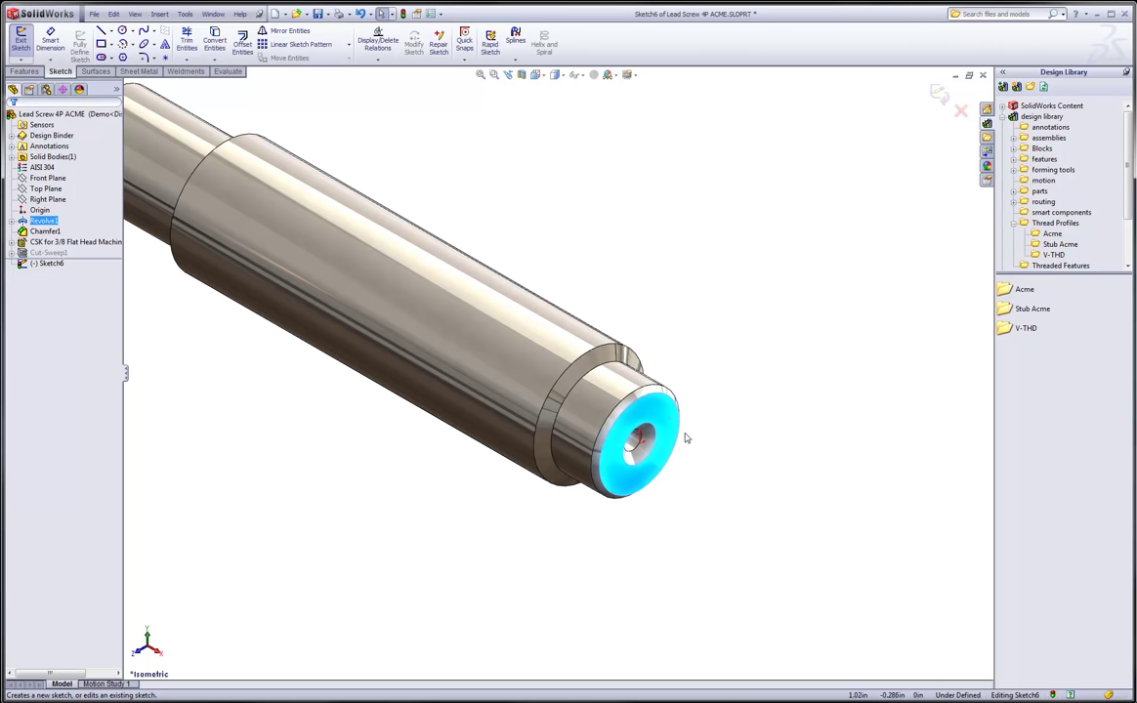
{"action": "left_click", "coordinate": [626, 354]}
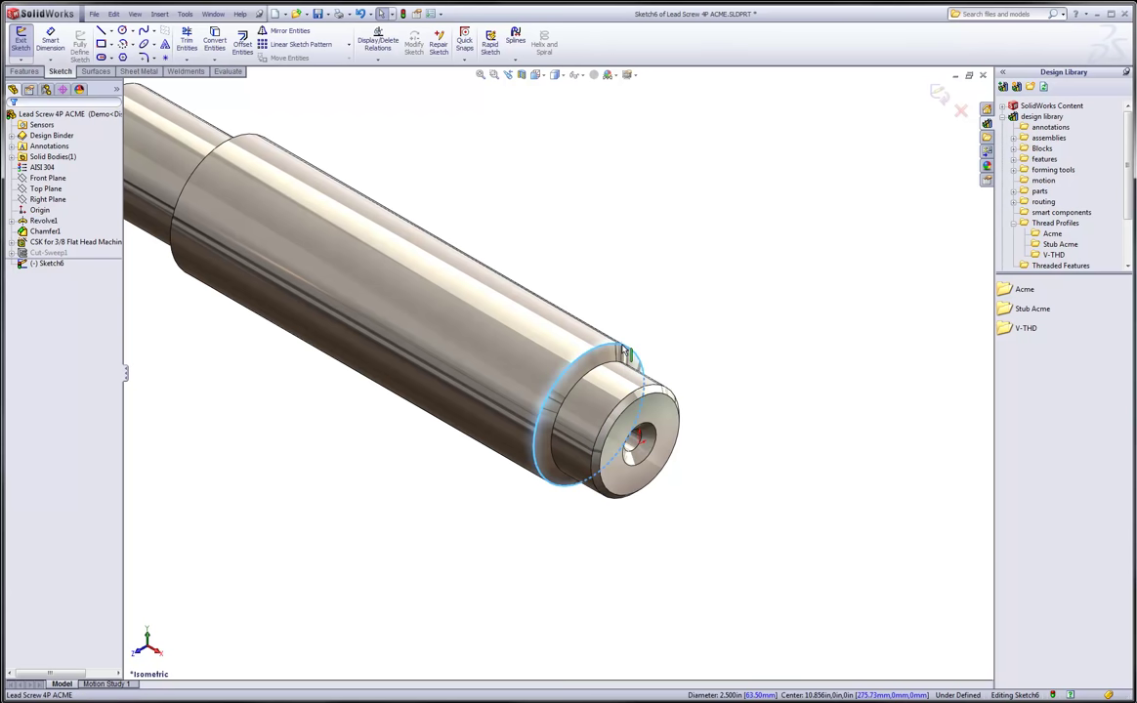
{"action": "left_click", "coordinate": [216, 41]}
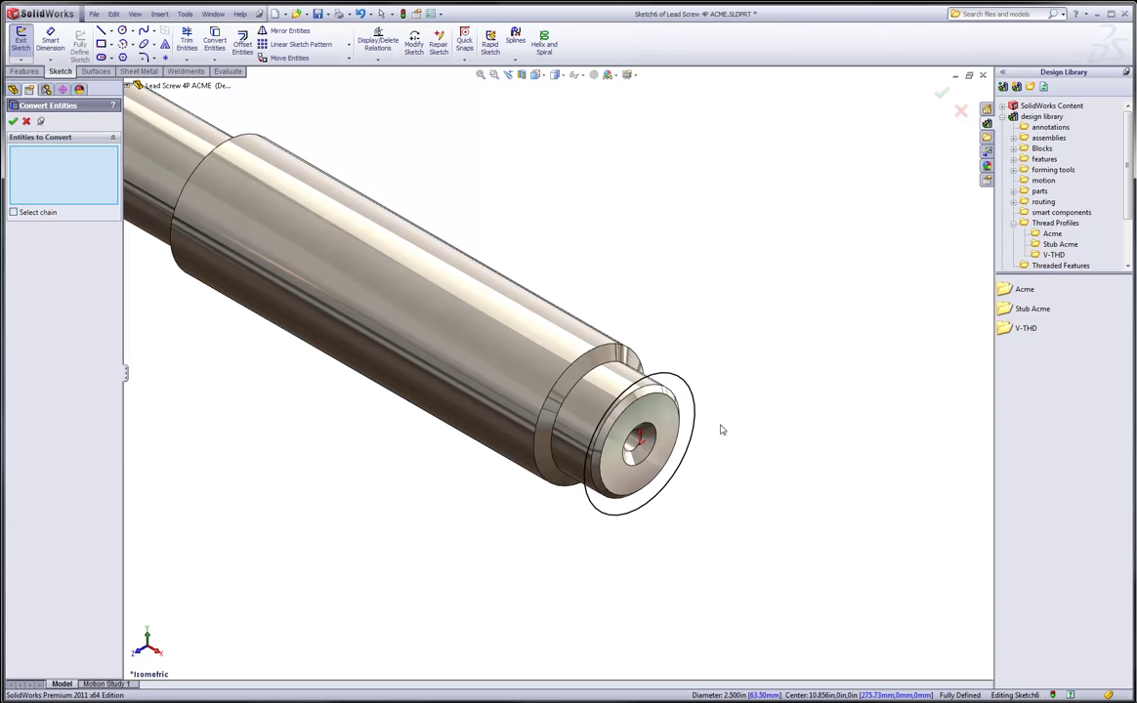
{"action": "scroll", "coordinate": [722, 430], "scroll_direction": "up", "scroll_amount": 2}
{"action": "scroll", "coordinate": [684, 435], "scroll_direction": "down", "scroll_amount": 3}
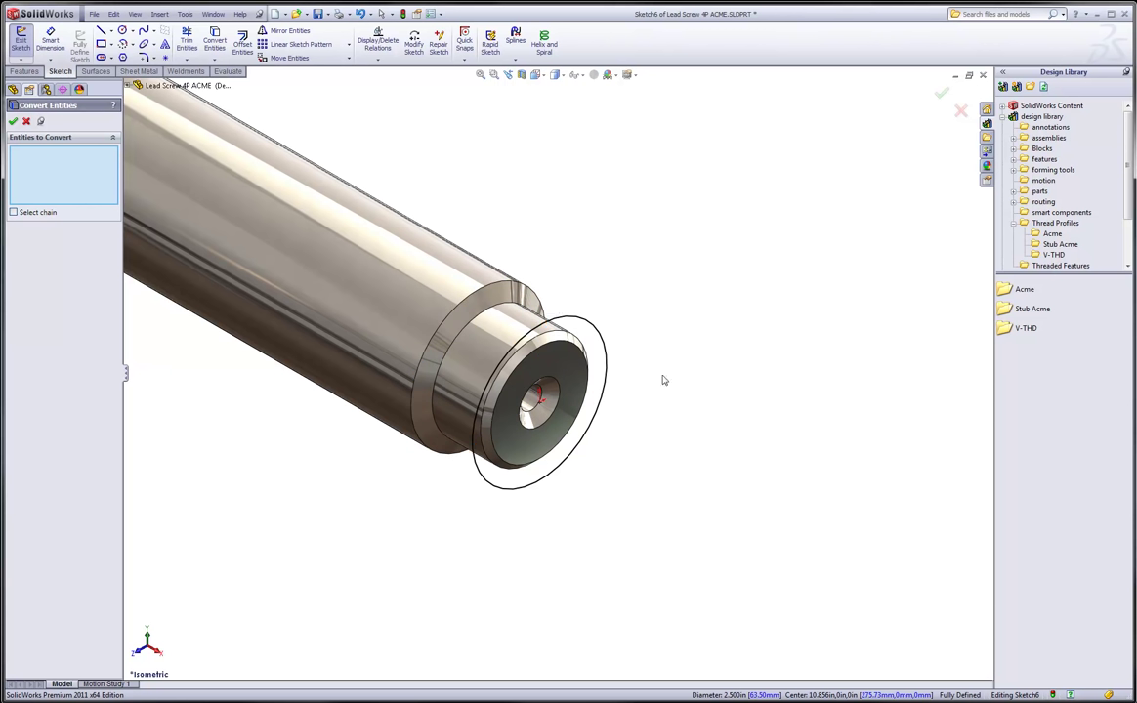
{"action": "scroll", "coordinate": [670, 412], "scroll_direction": "up", "scroll_amount": 1}
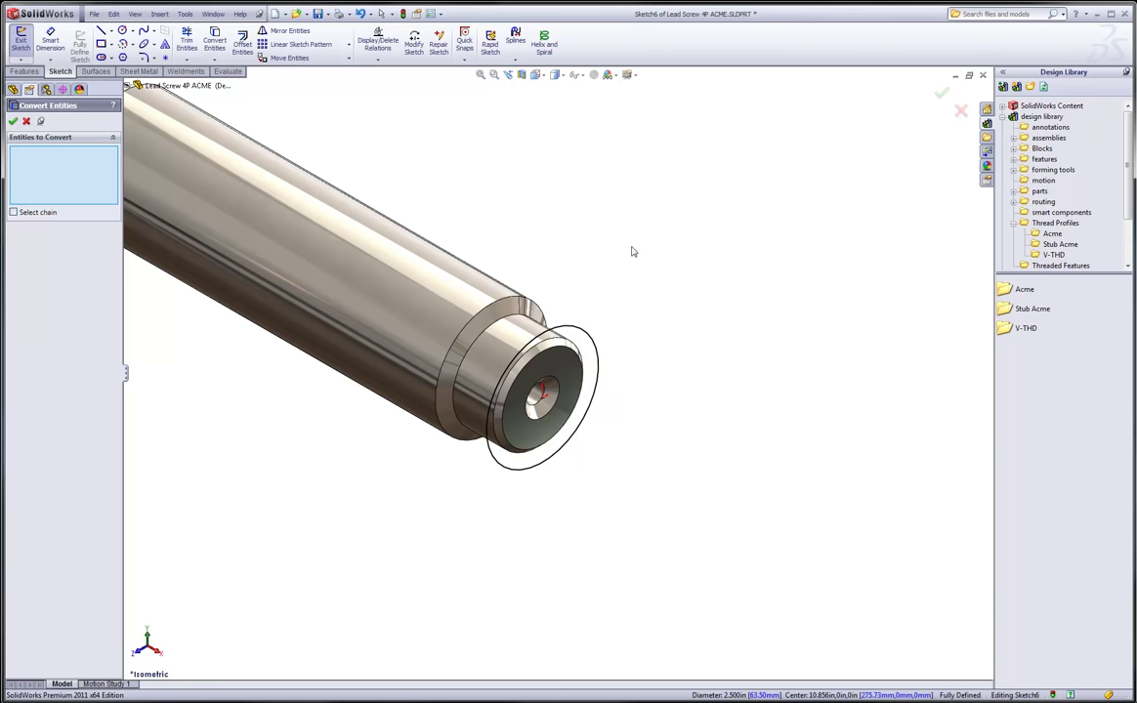
Start a Height and Pitch helix on the circle, reversed to run back along the shaft
{"action": "left_click", "coordinate": [160, 14]}
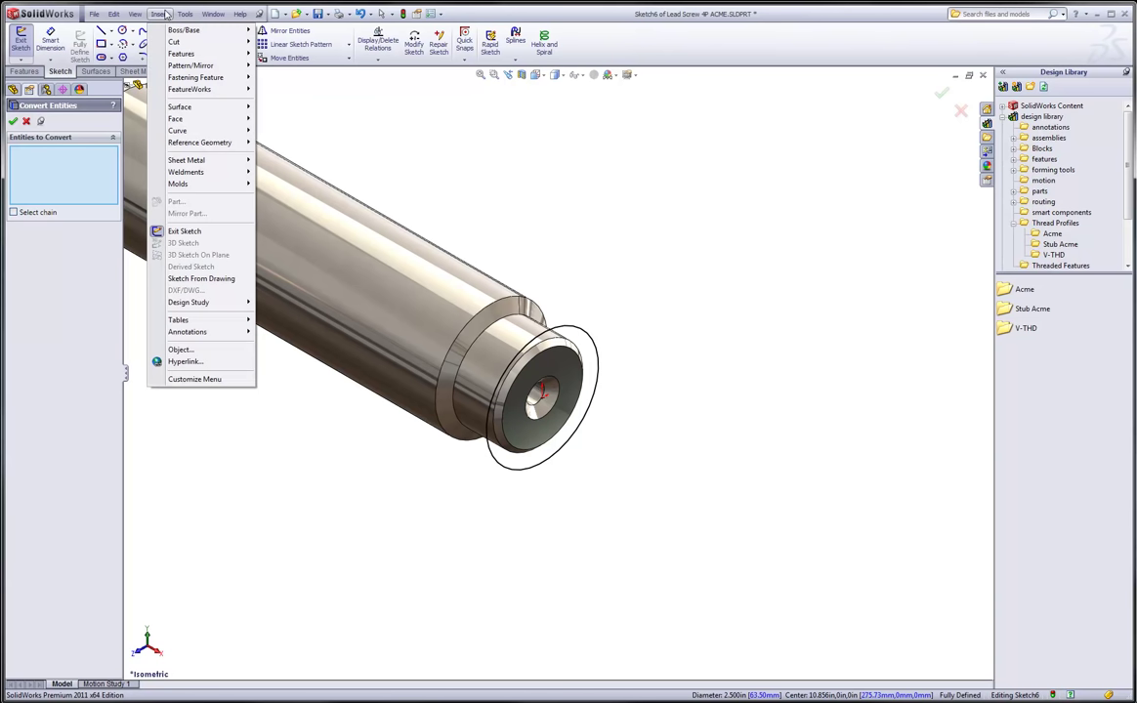
{"action": "mouse_move", "coordinate": [210, 131]}
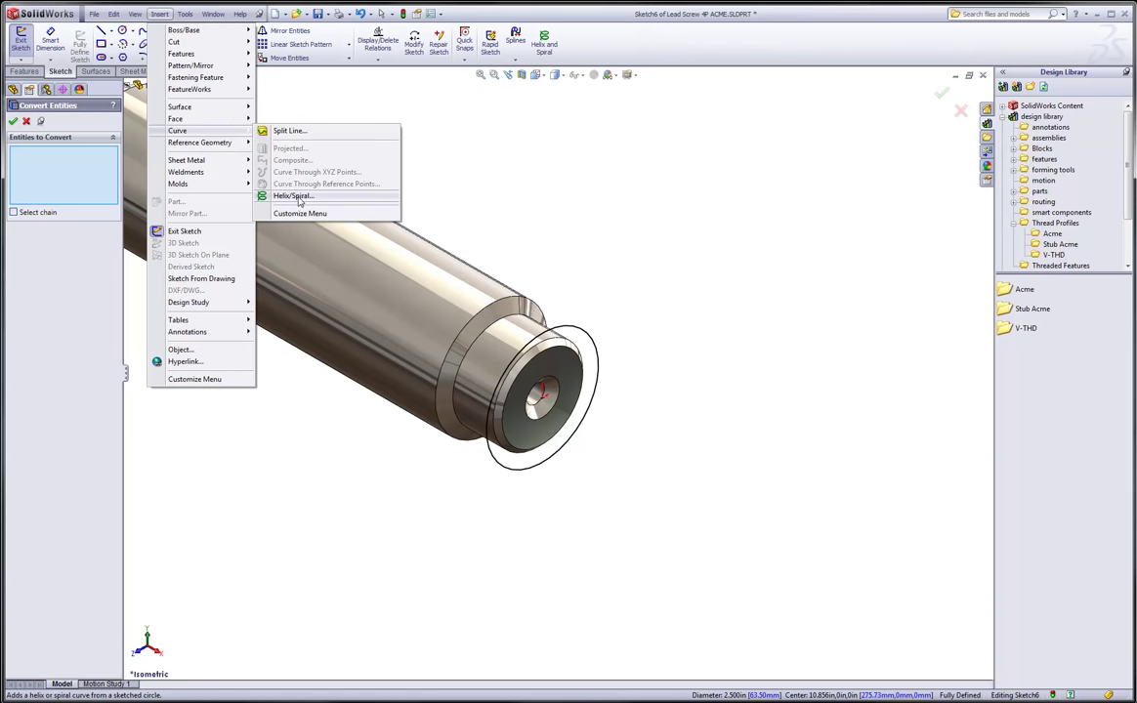
{"action": "left_click", "coordinate": [581, 210]}
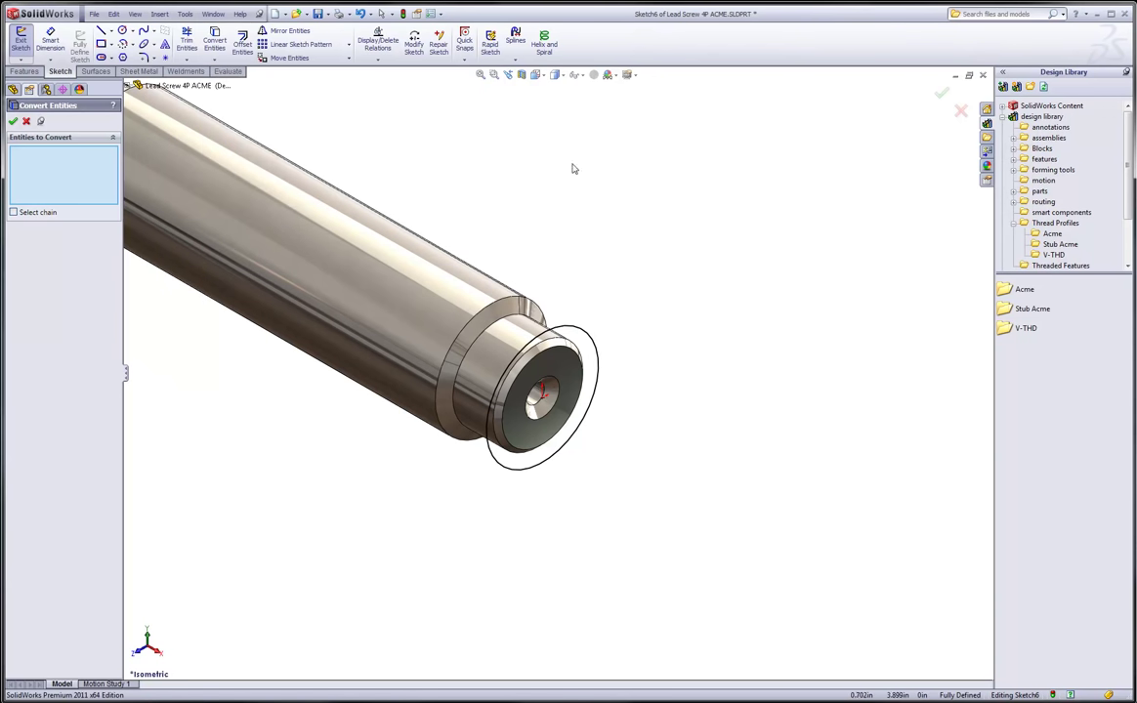
{"action": "left_click", "coordinate": [545, 46]}
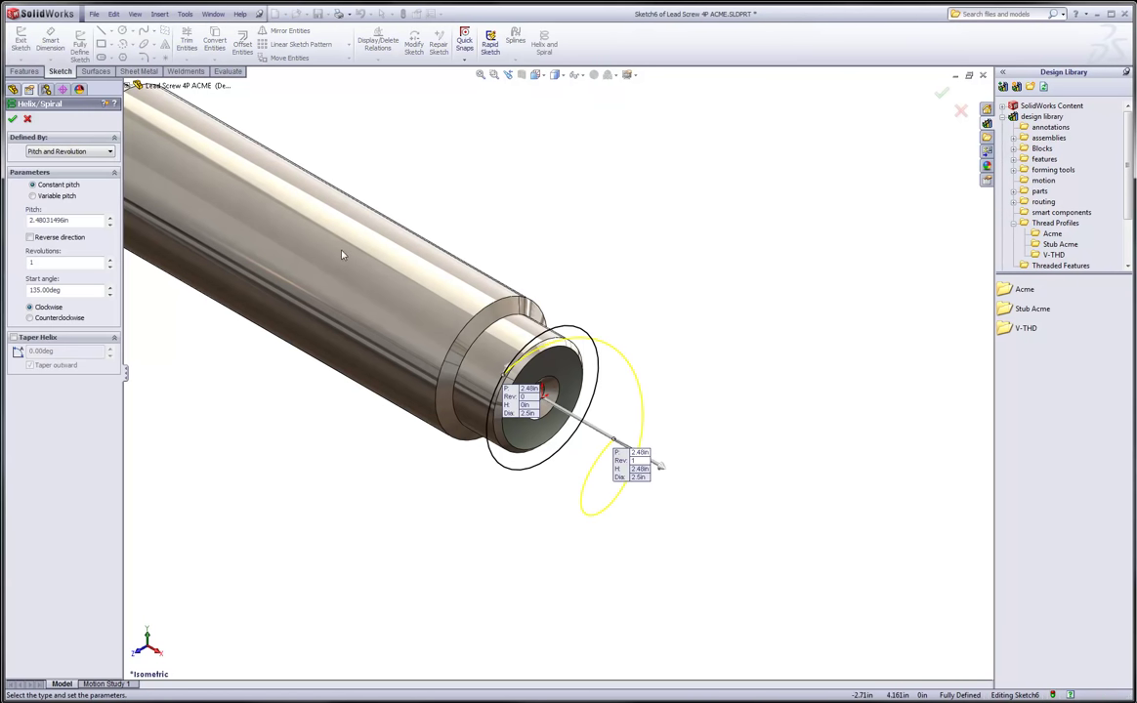
{"action": "left_click", "coordinate": [78, 151]}
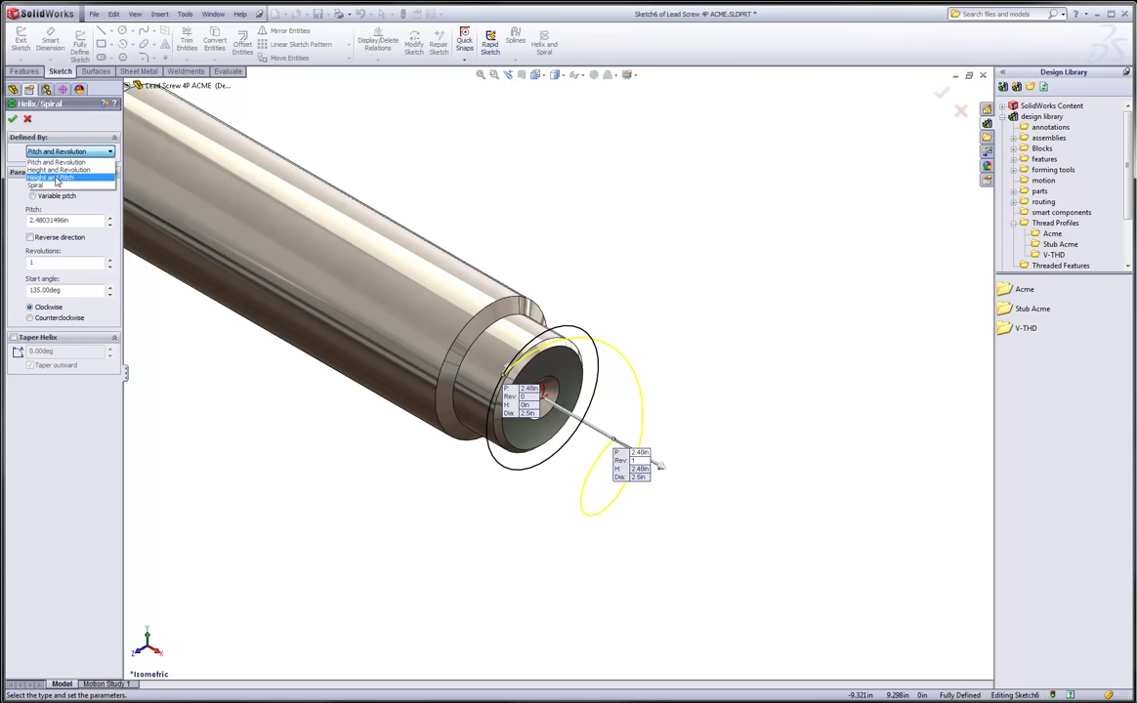
{"action": "left_click", "coordinate": [55, 179]}
{"action": "key", "text": "z"}
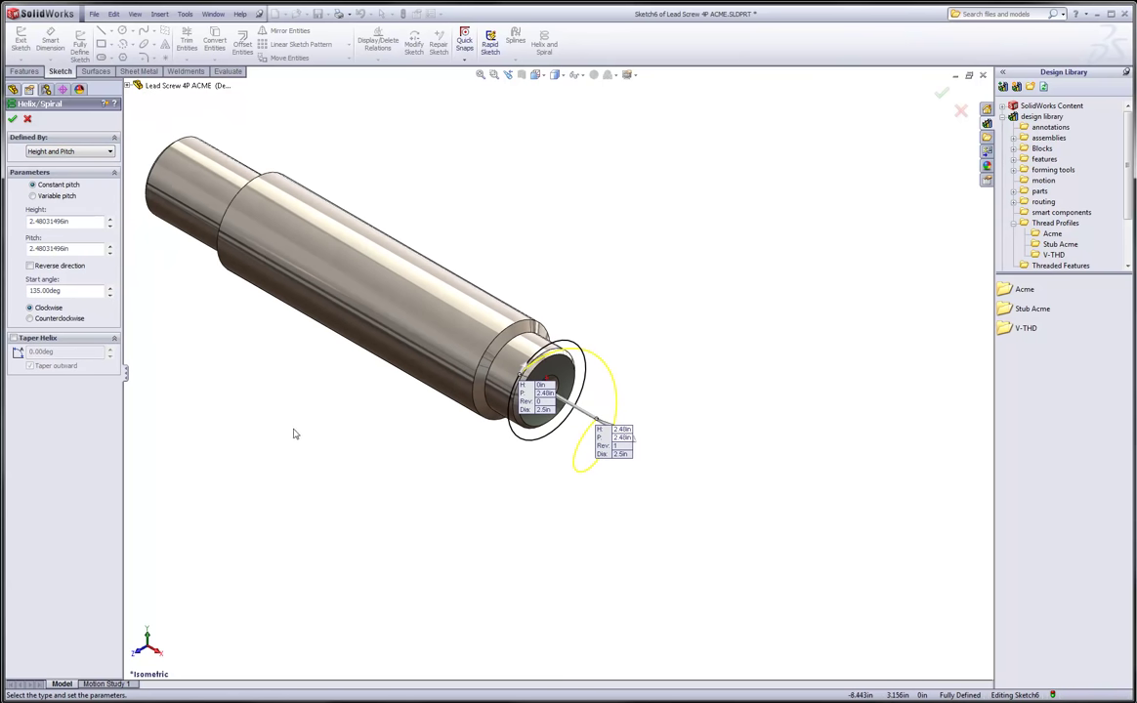
{"action": "scroll", "coordinate": [293, 434], "scroll_direction": "down", "scroll_amount": 3}
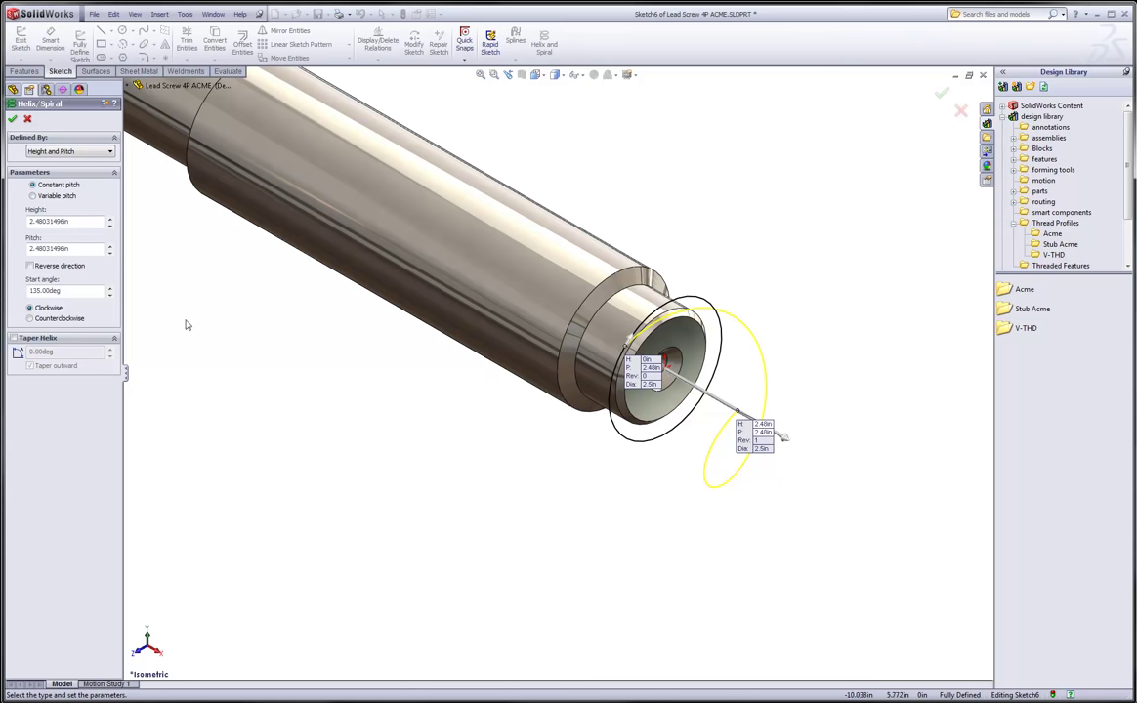
{"action": "left_click", "coordinate": [30, 265]}
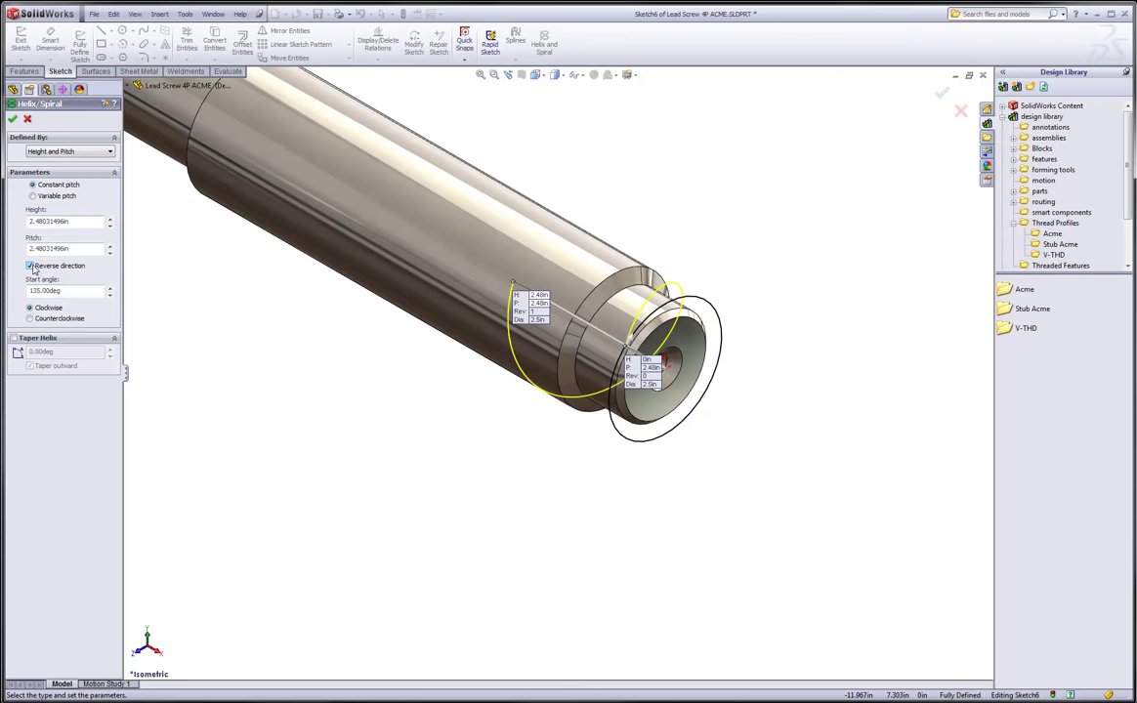
Drag the helix height out to 9.725 in, about 3.92 revolutions along the shaft
{"action": "left_click", "coordinate": [90, 226]}
{"action": "double_click", "coordinate": [89, 223]}
{"action": "scroll", "coordinate": [503, 284], "scroll_direction": "up", "scroll_amount": 2}
{"action": "scroll", "coordinate": [547, 322], "scroll_direction": "down", "scroll_amount": 2}
{"action": "middle_click_drag", "start_coordinate": [564, 338], "coordinate": [505, 398]}
{"action": "scroll", "coordinate": [505, 397], "scroll_direction": "down", "scroll_amount": 3}
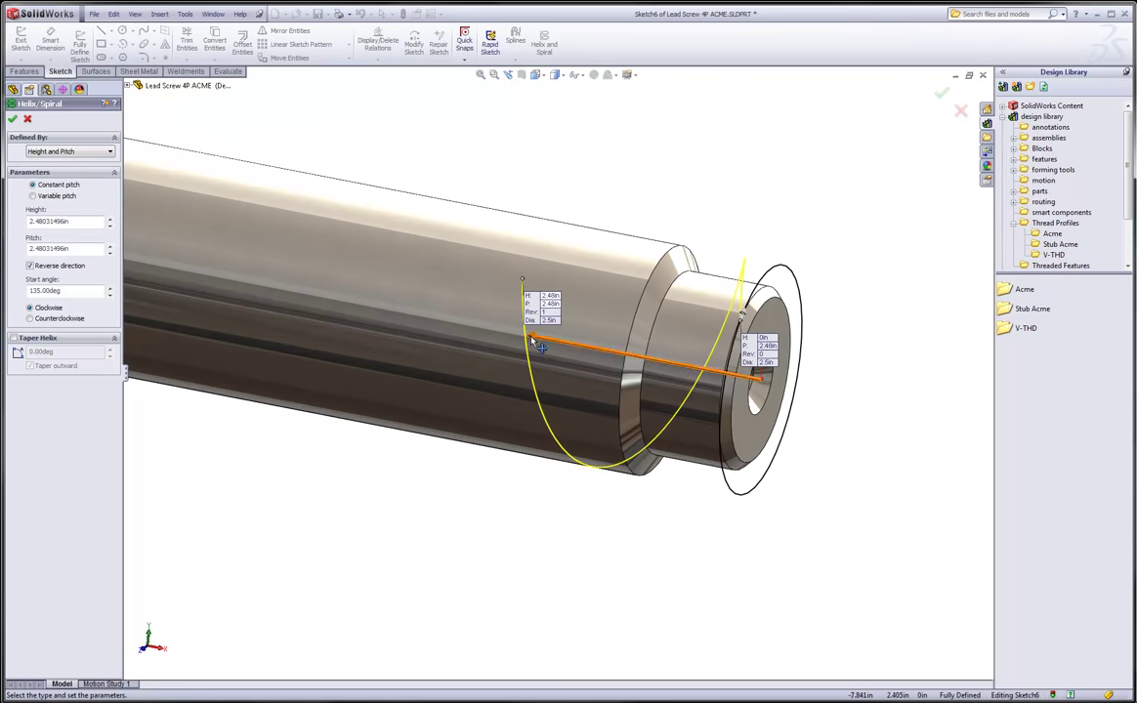
{"action": "left_click_drag", "start_coordinate": [525, 342], "coordinate": [182, 322]}
{"action": "scroll", "coordinate": [232, 338], "scroll_direction": "up", "scroll_amount": 2}
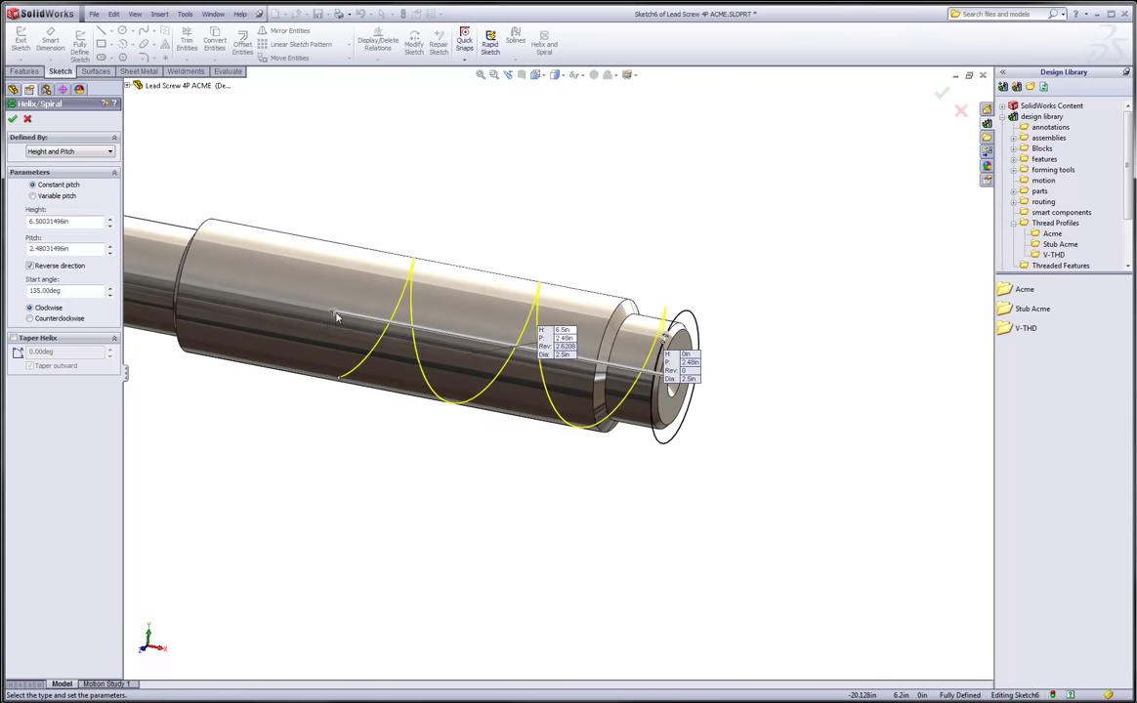
{"action": "left_click_drag", "start_coordinate": [333, 313], "coordinate": [156, 266]}
{"action": "middle_click_drag", "start_coordinate": [279, 399], "coordinate": [299, 370]}
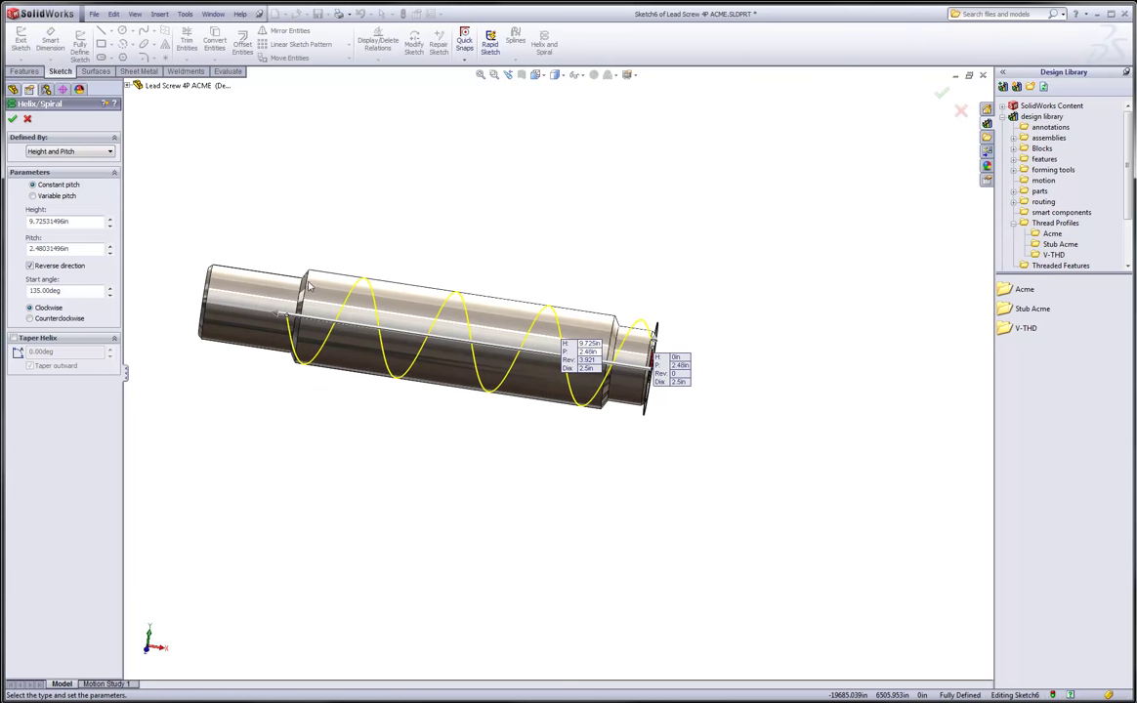
{"action": "middle_click_drag", "start_coordinate": [462, 277], "coordinate": [391, 256]}
Change the helix pitch to 1/4 (0.250 in)
{"action": "double_click", "coordinate": [78, 250]}
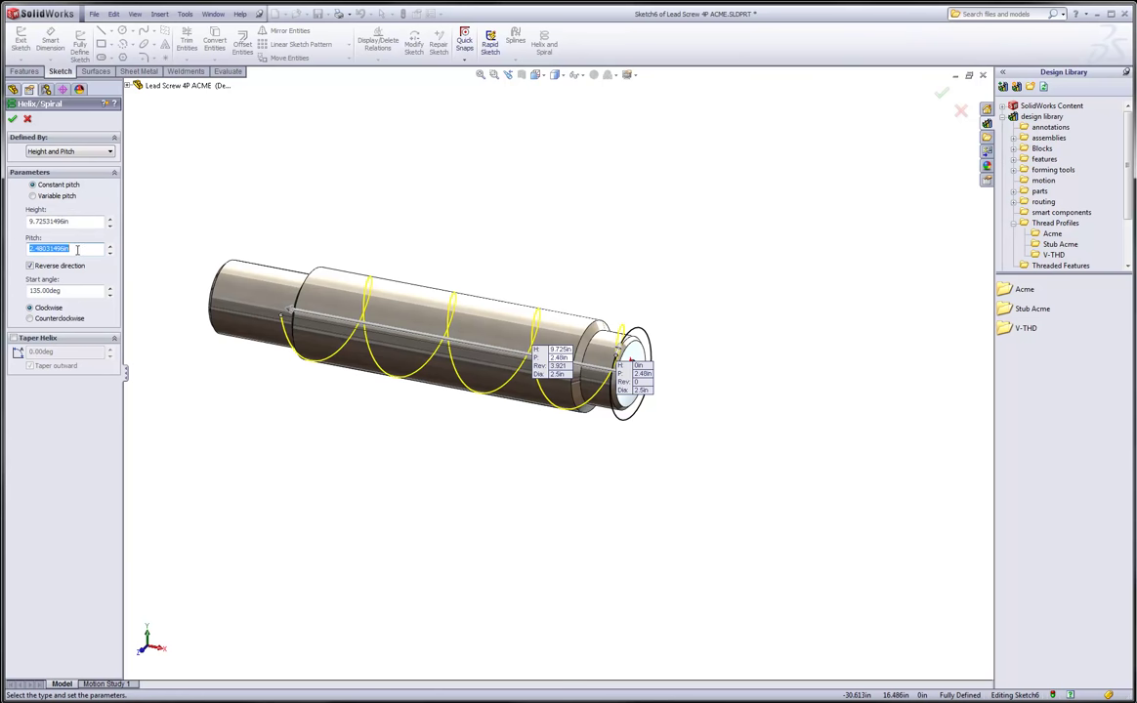
{"action": "type", "text": "1/4"}
{"action": "key", "text": "Tab"}
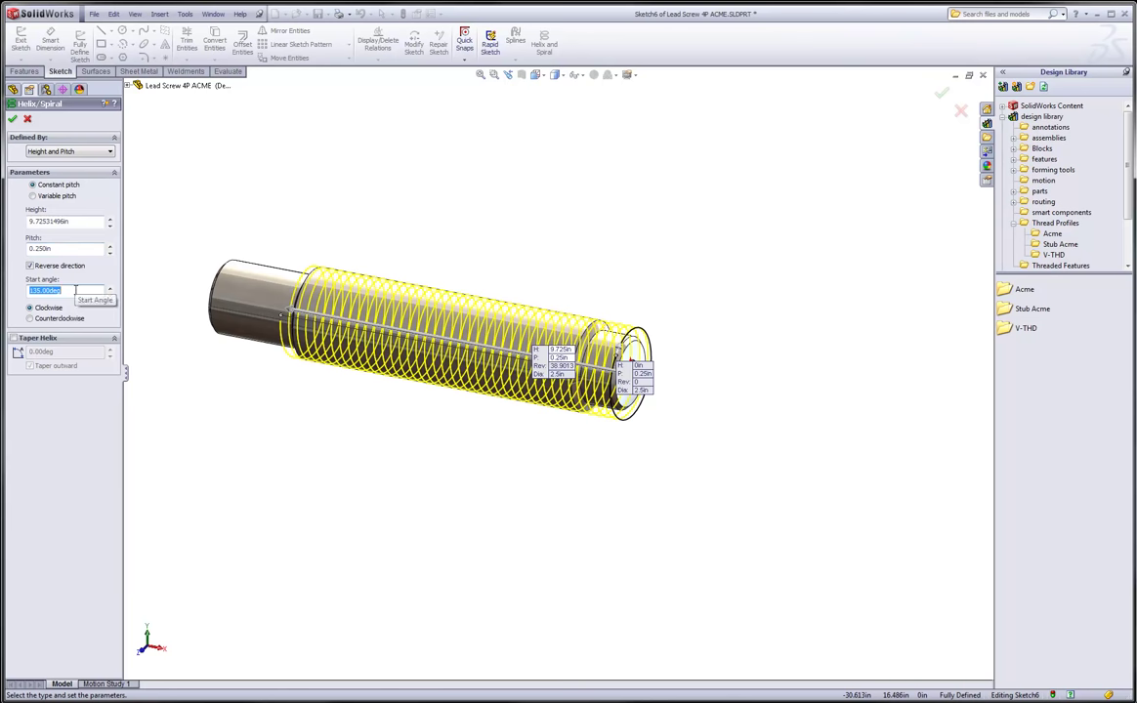
{"action": "scroll", "coordinate": [572, 426], "scroll_direction": "down", "scroll_amount": 5}
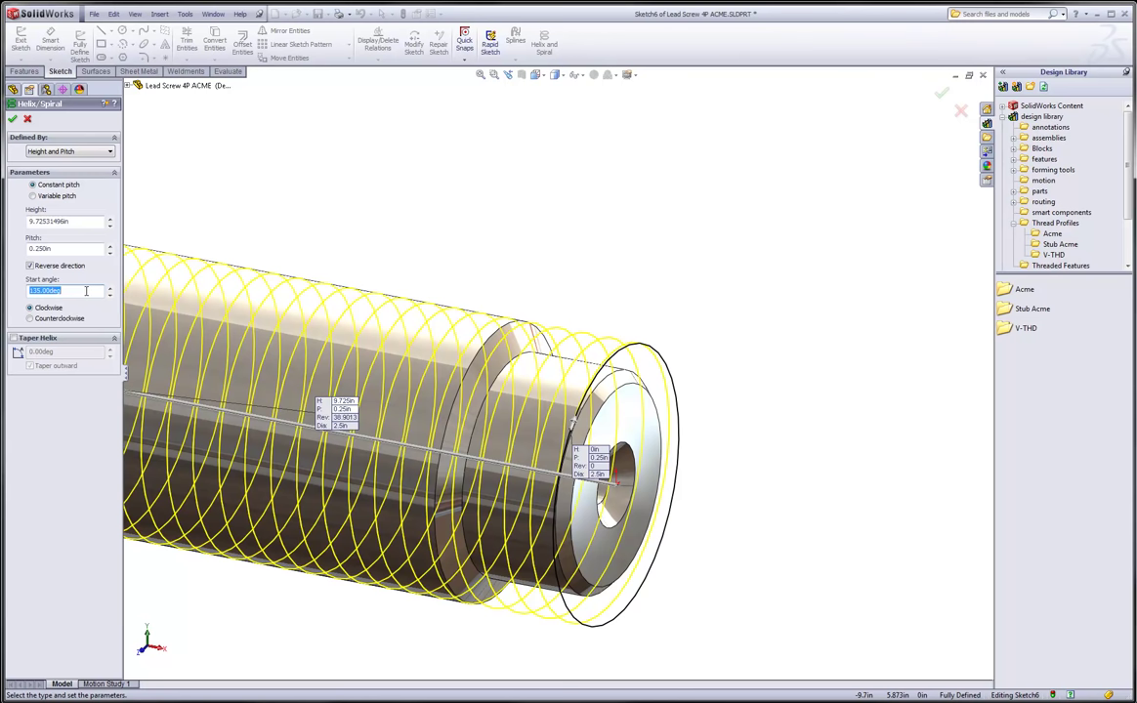
Set the helix start angle to 90° and re-enter the roughly 9.725 in height
{"action": "type", "text": "90"}
{"action": "key", "text": "Return"}
{"action": "scroll", "coordinate": [586, 341], "scroll_direction": "up", "scroll_amount": 2}
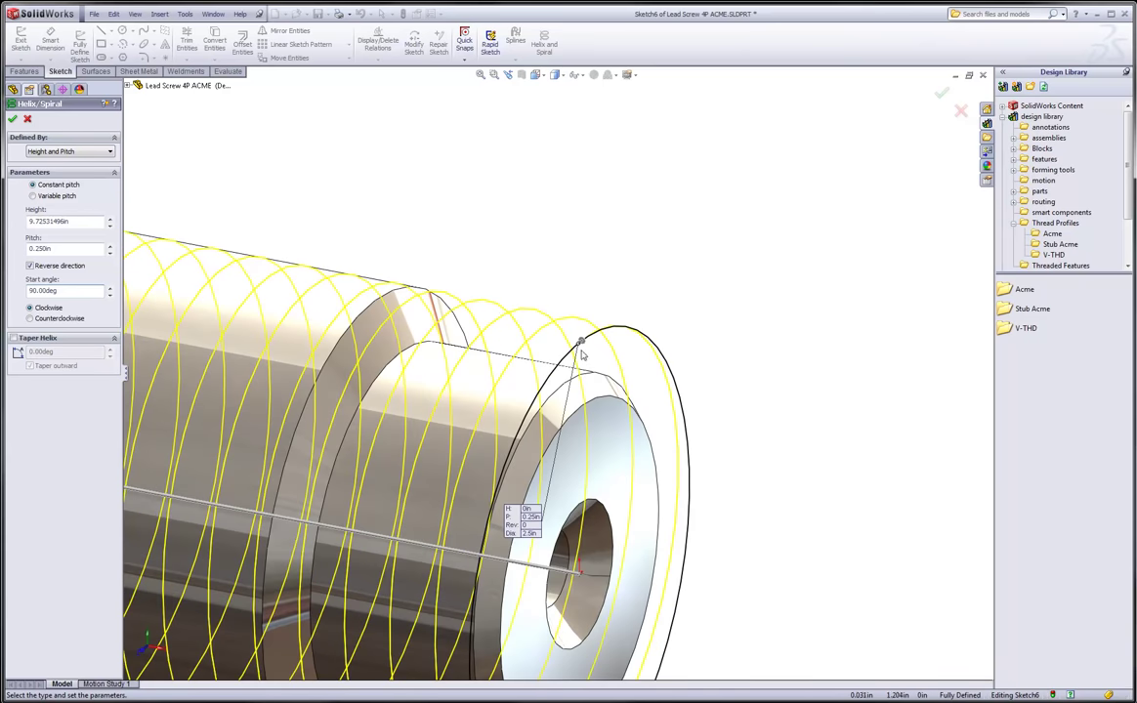
{"action": "scroll", "coordinate": [527, 322], "scroll_direction": "down", "scroll_amount": 3}
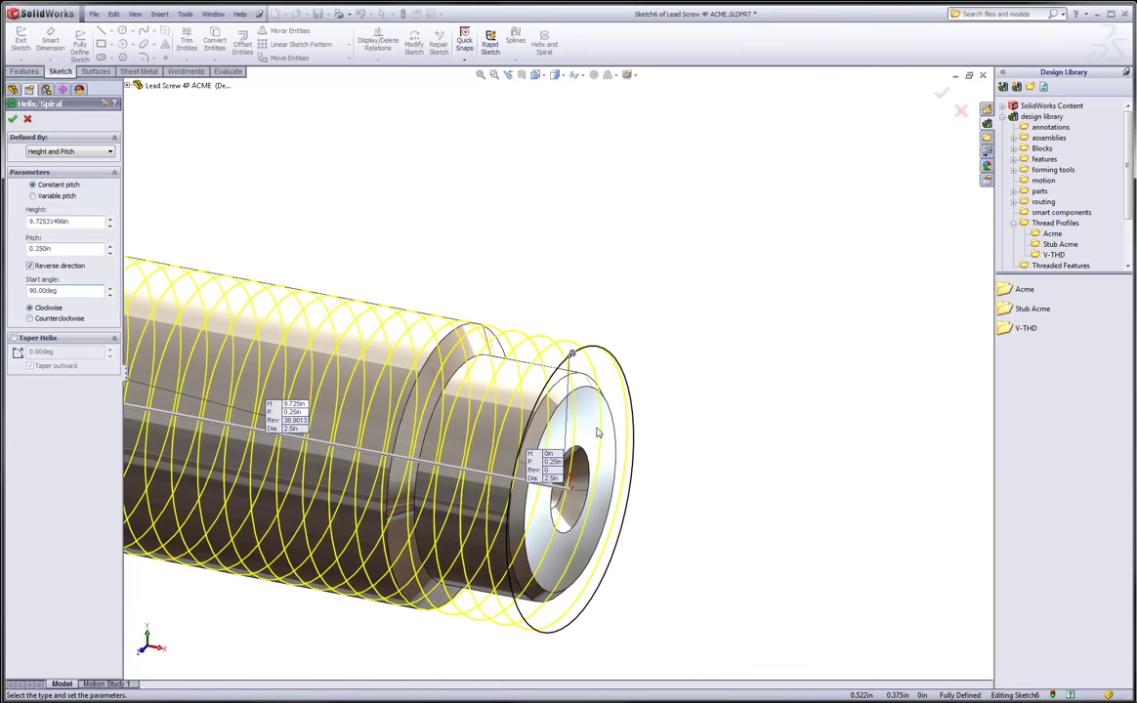
{"action": "scroll", "coordinate": [599, 432], "scroll_direction": "up", "scroll_amount": 2}
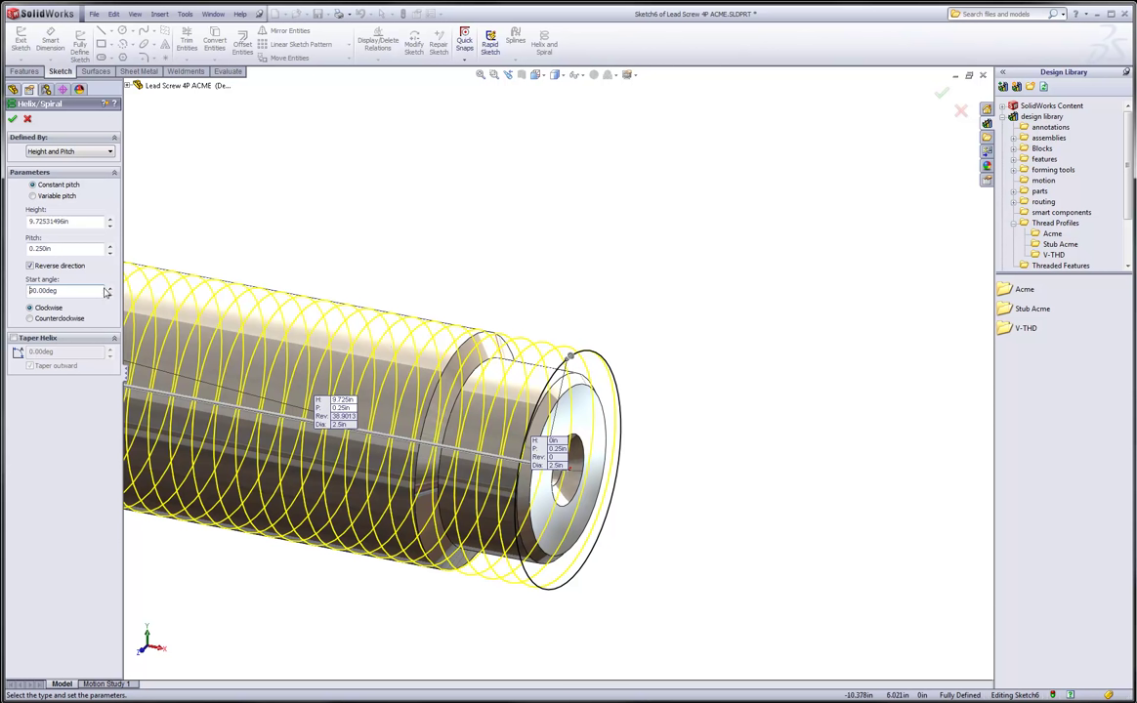
{"action": "type", "text": "9"}
{"action": "left_click", "coordinate": [12, 118]}
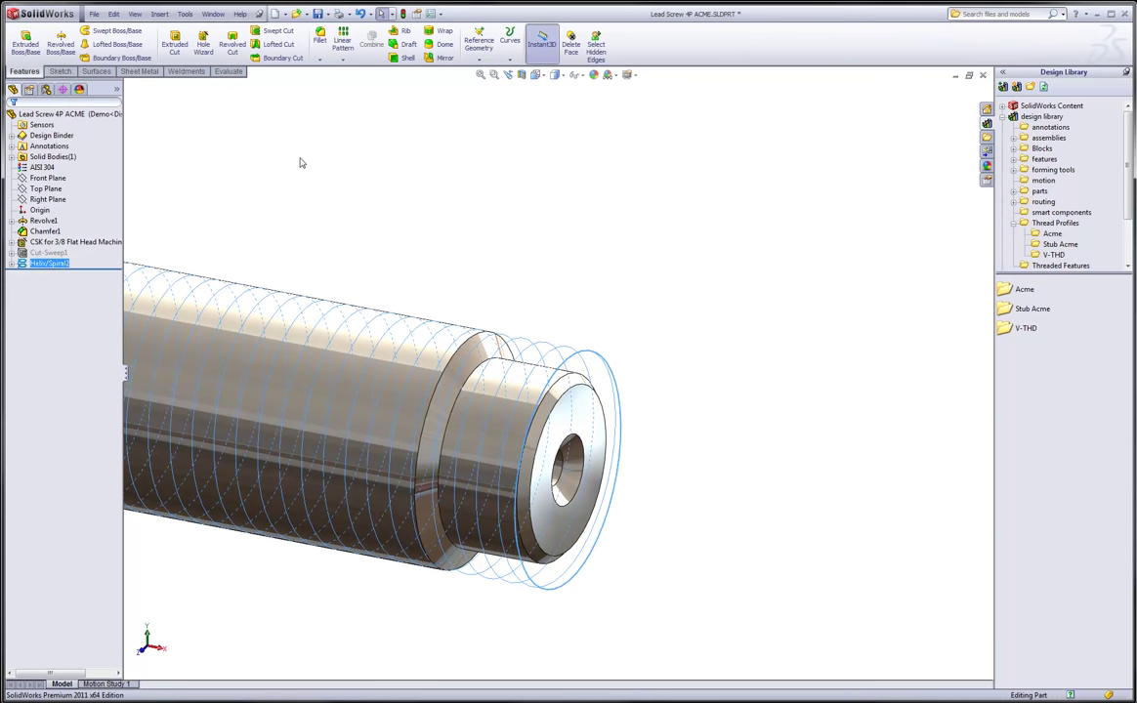
{"action": "left_click", "coordinate": [313, 164]}
{"action": "scroll", "coordinate": [363, 195], "scroll_direction": "up", "scroll_amount": 4}
{"action": "scroll", "coordinate": [213, 284], "scroll_direction": "down", "scroll_amount": 4}
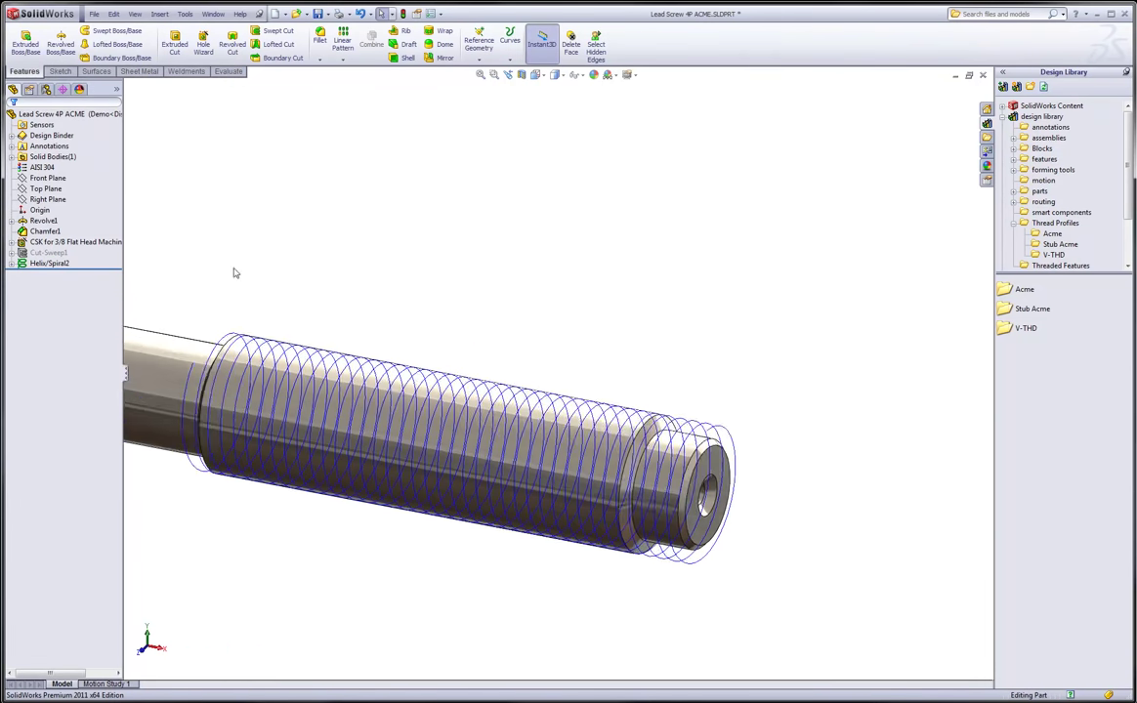
{"action": "left_click", "coordinate": [44, 264]}
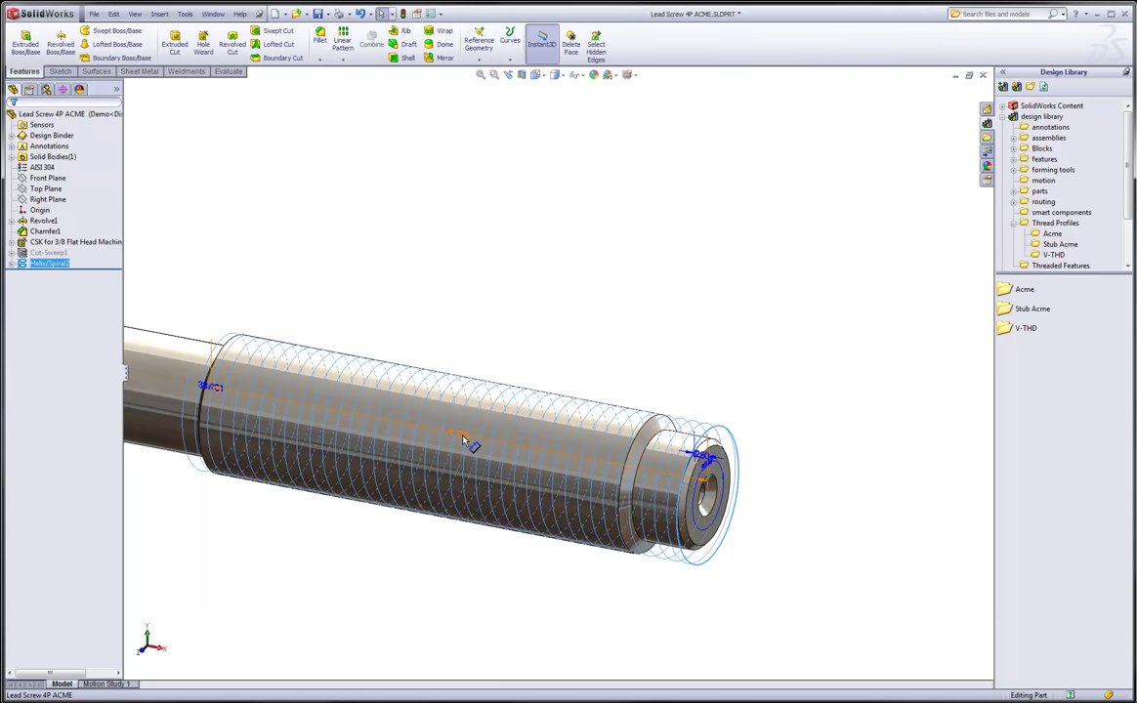
{"action": "left_click_drag", "start_coordinate": [453, 398], "coordinate": [464, 330]}
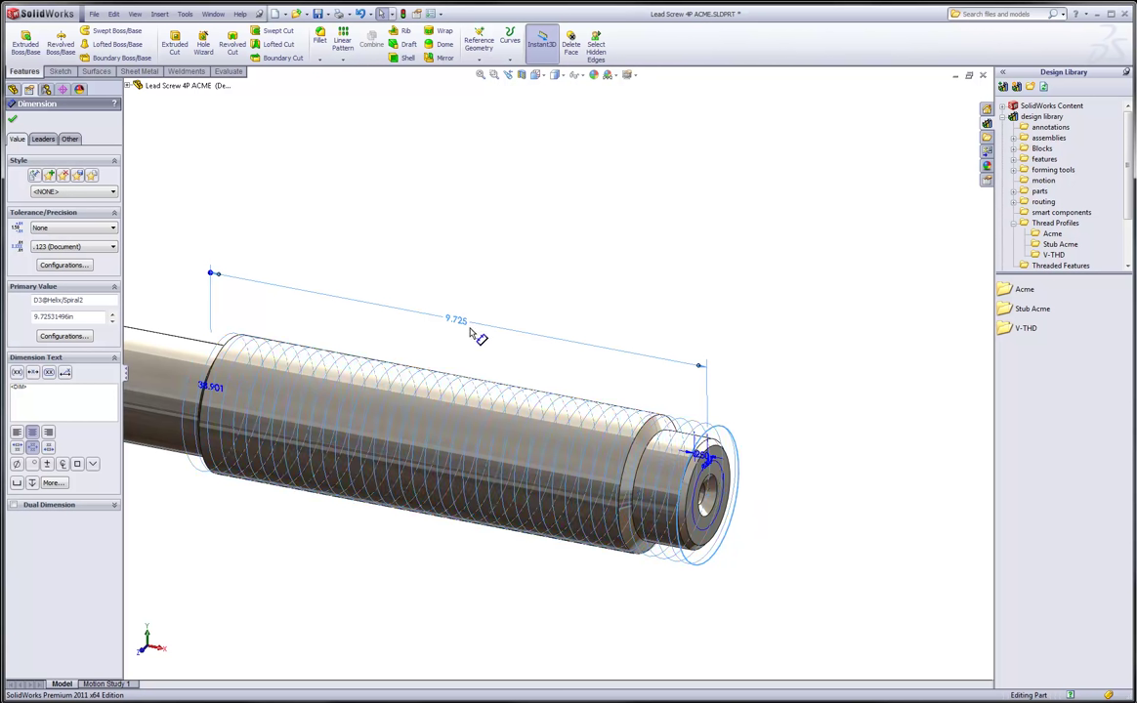
{"action": "left_click", "coordinate": [12, 118]}
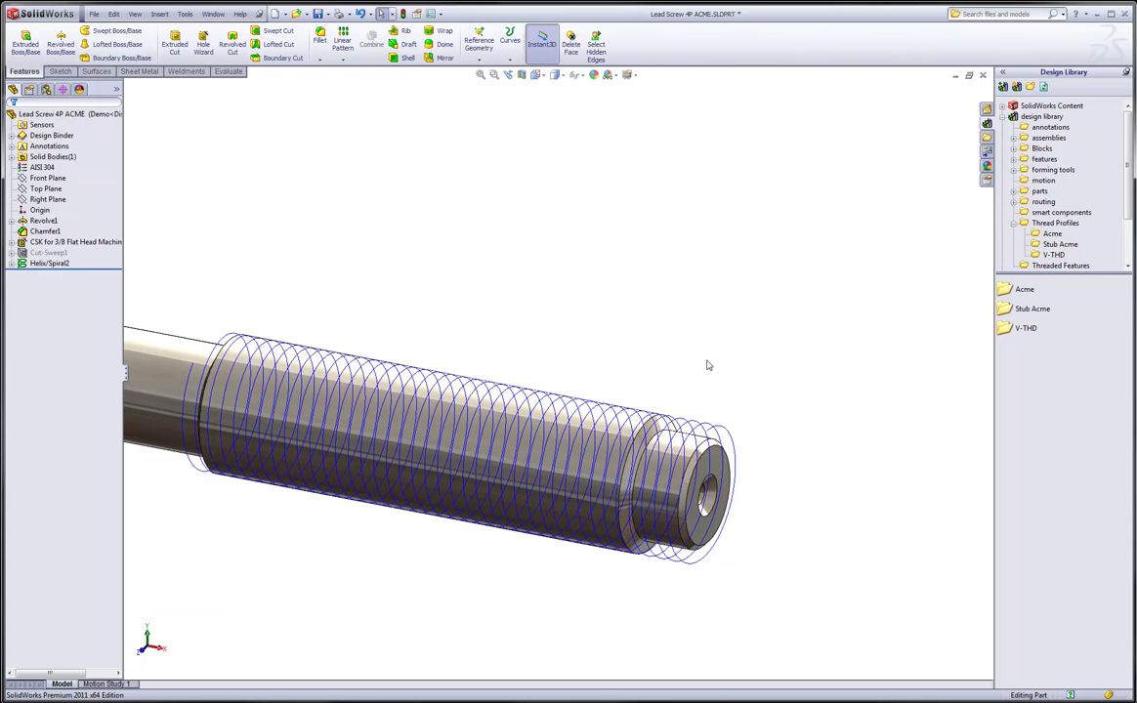
View the Front Plane normal, zoom into the right end, and bring up the Acme thread profiles
{"action": "left_click", "coordinate": [46, 179]}
{"action": "left_click", "coordinate": [92, 162]}
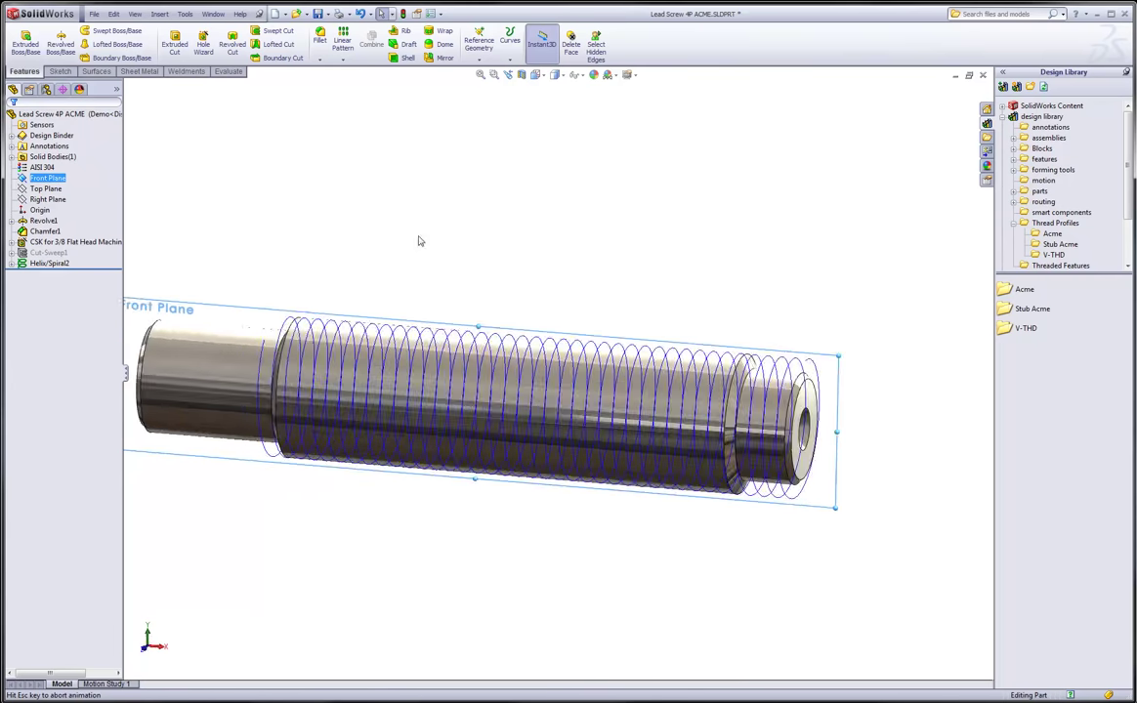
{"action": "scroll", "coordinate": [922, 294], "scroll_direction": "down", "scroll_amount": 6}
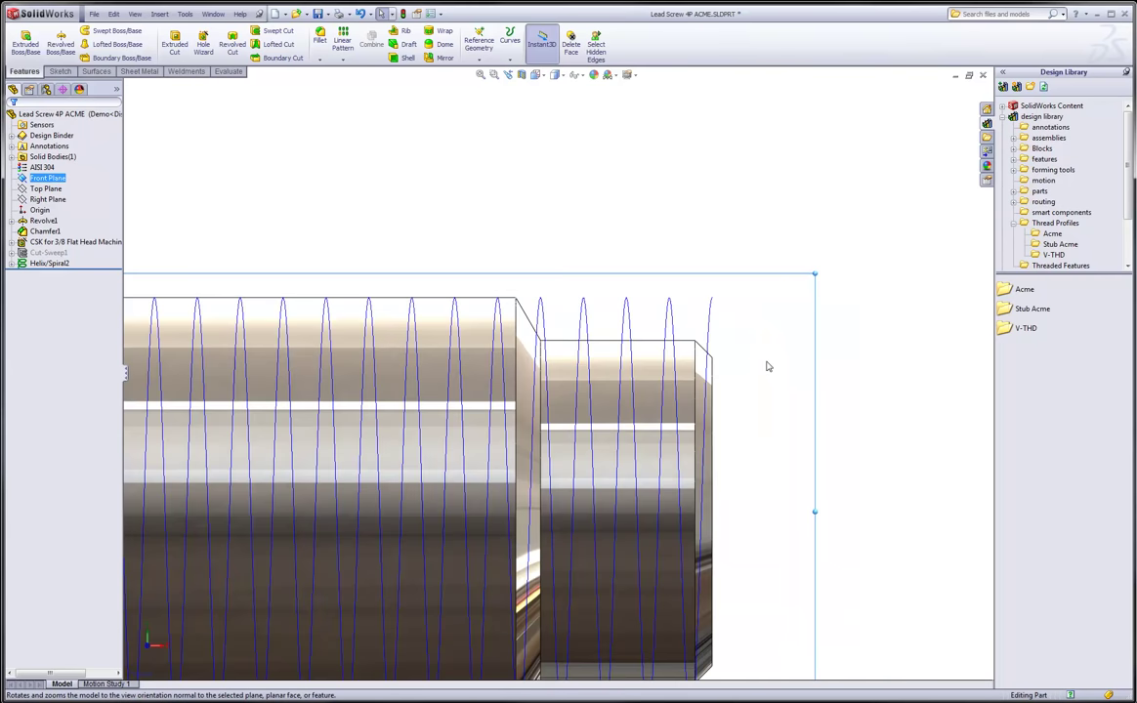
{"action": "scroll", "coordinate": [803, 351], "scroll_direction": "down", "scroll_amount": 2}
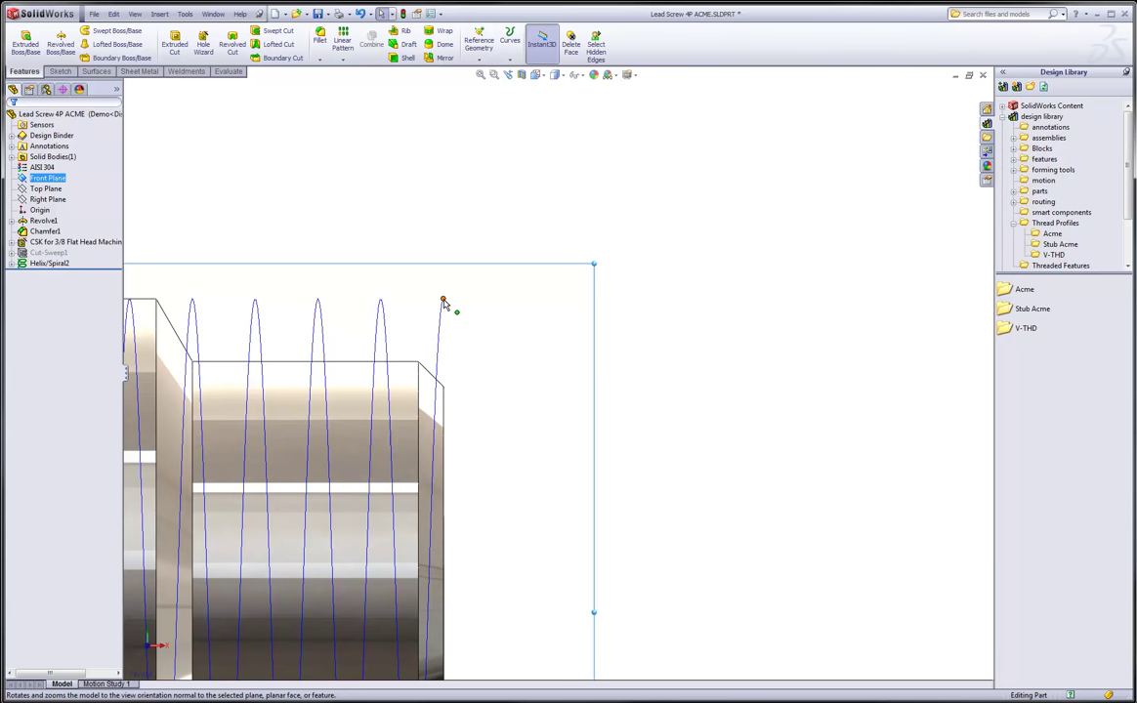
{"action": "left_click", "coordinate": [1047, 235]}
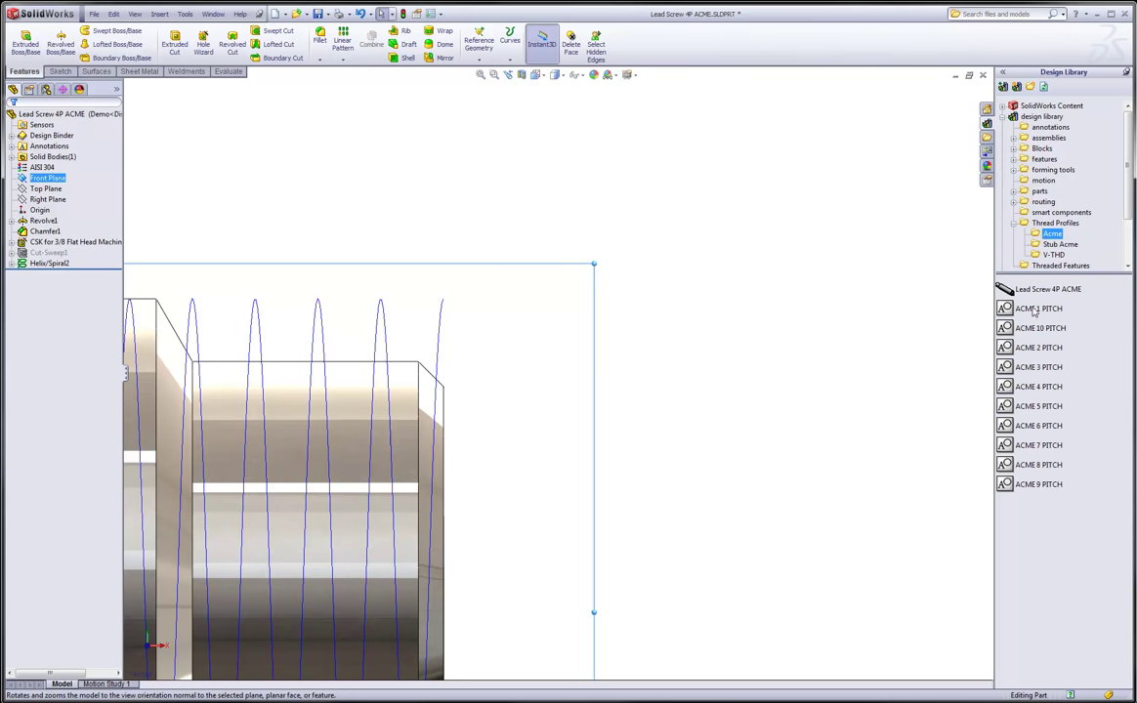
{"action": "mouse_move", "coordinate": [1016, 391]}
Place the ACME 4 PITCH profile block on the helix end point and close Sketch7
{"action": "mouse_move", "coordinate": [1009, 389]}
{"action": "left_mouse_down"}
{"action": "mouse_move", "coordinate": [568, 332]}
{"action": "mouse_move", "coordinate": [487, 304]}
{"action": "left_mouse_up"}
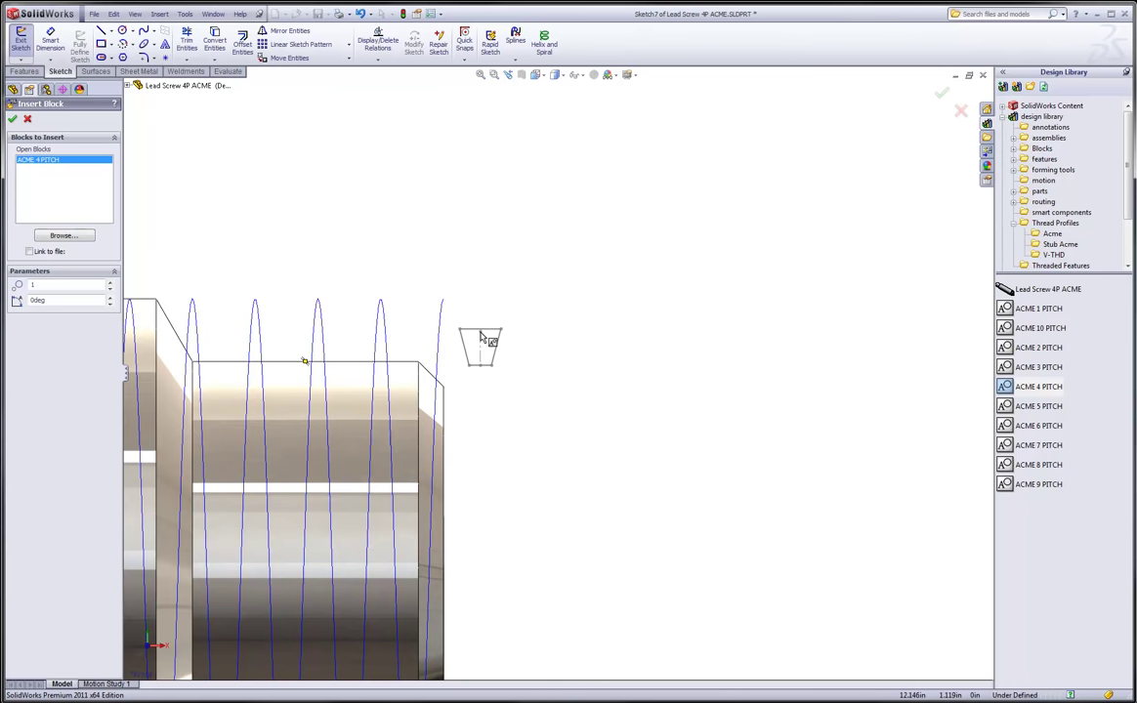
{"action": "scroll", "coordinate": [480, 337], "scroll_direction": "down", "scroll_amount": 3}
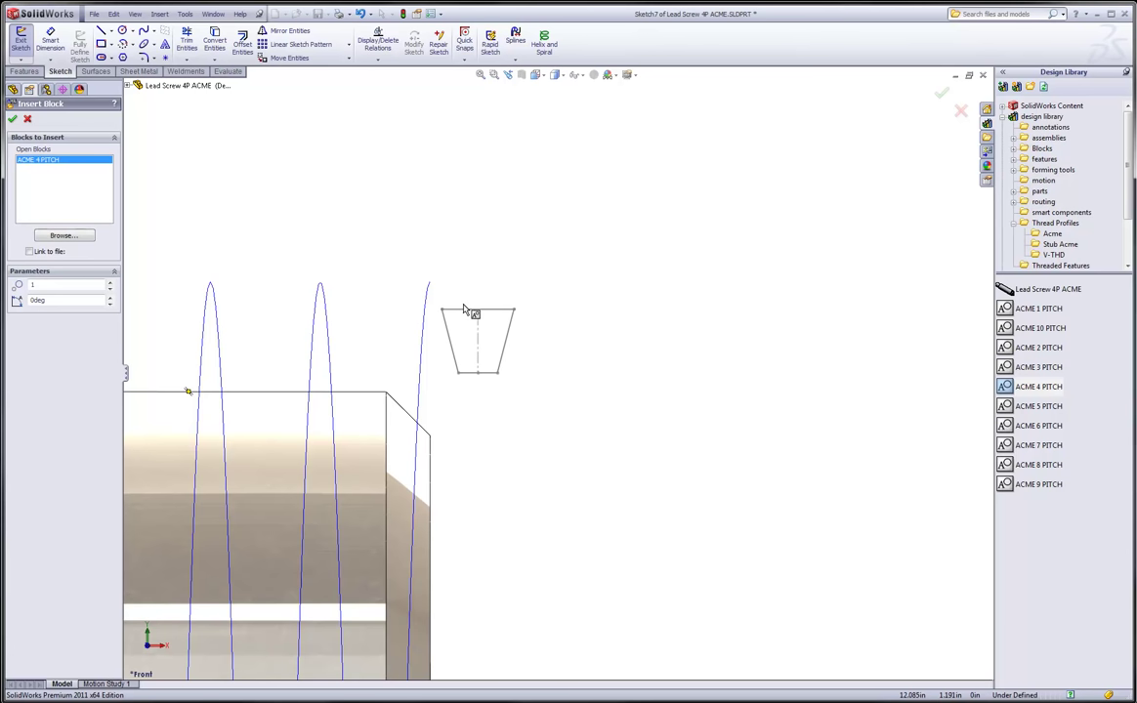
{"action": "scroll", "coordinate": [459, 305], "scroll_direction": "down", "scroll_amount": 2}
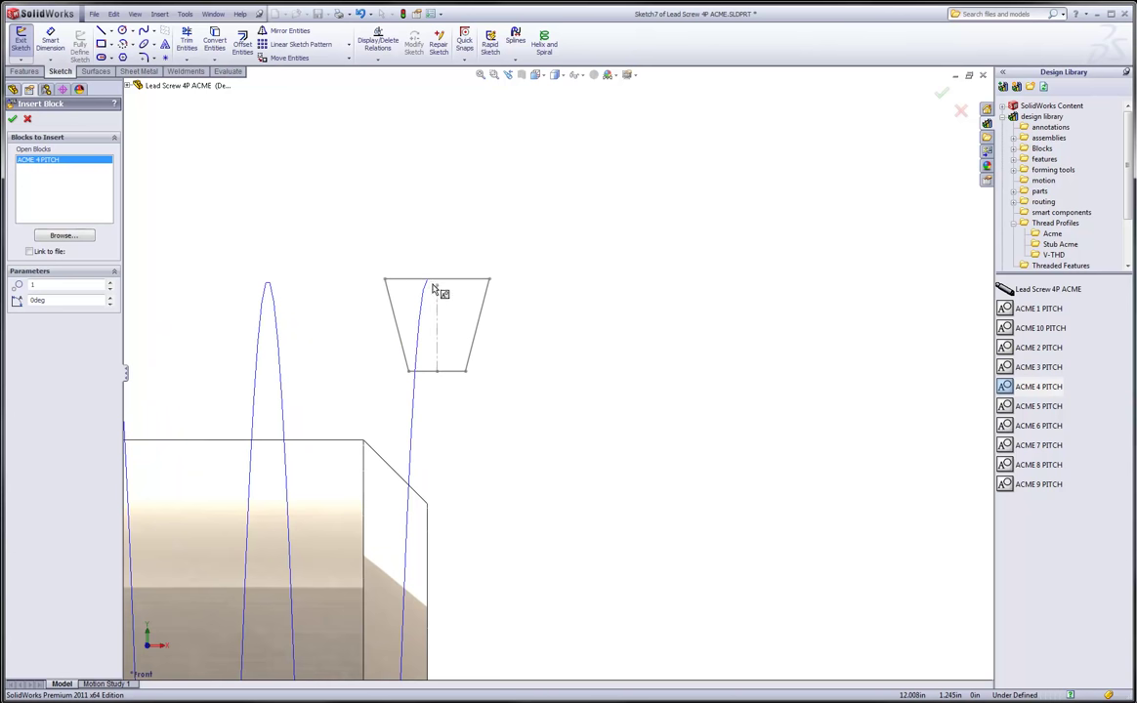
{"action": "left_click", "coordinate": [427, 284]}
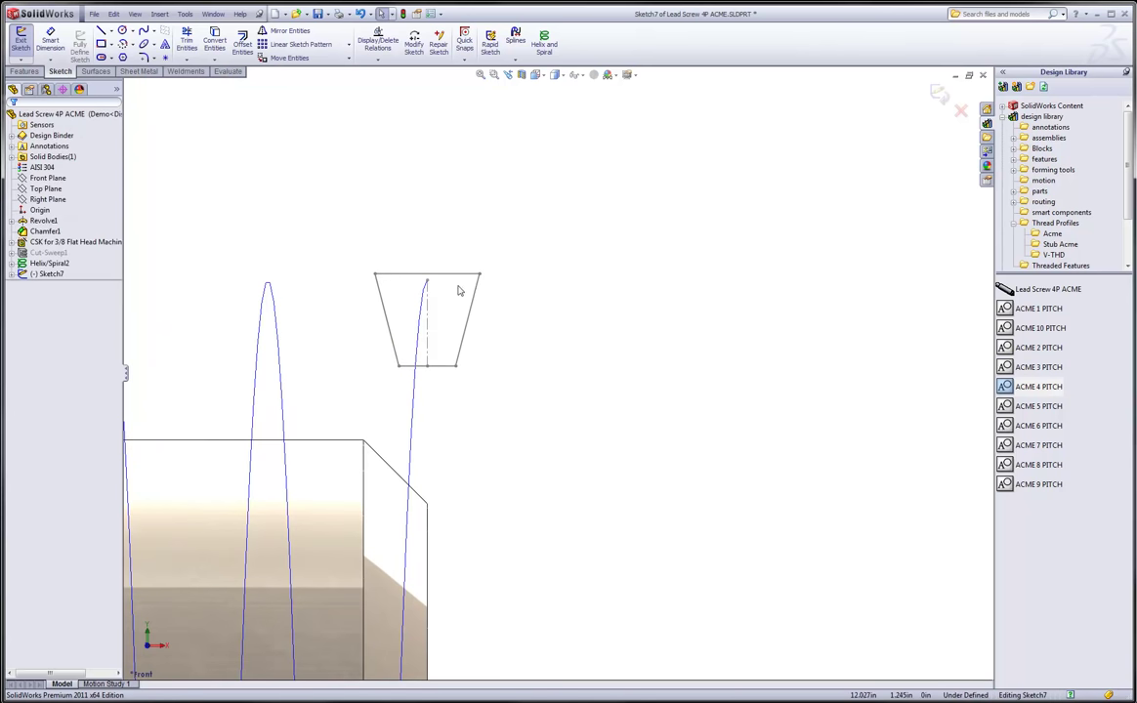
{"action": "scroll", "coordinate": [518, 335], "scroll_direction": "up", "scroll_amount": 1}
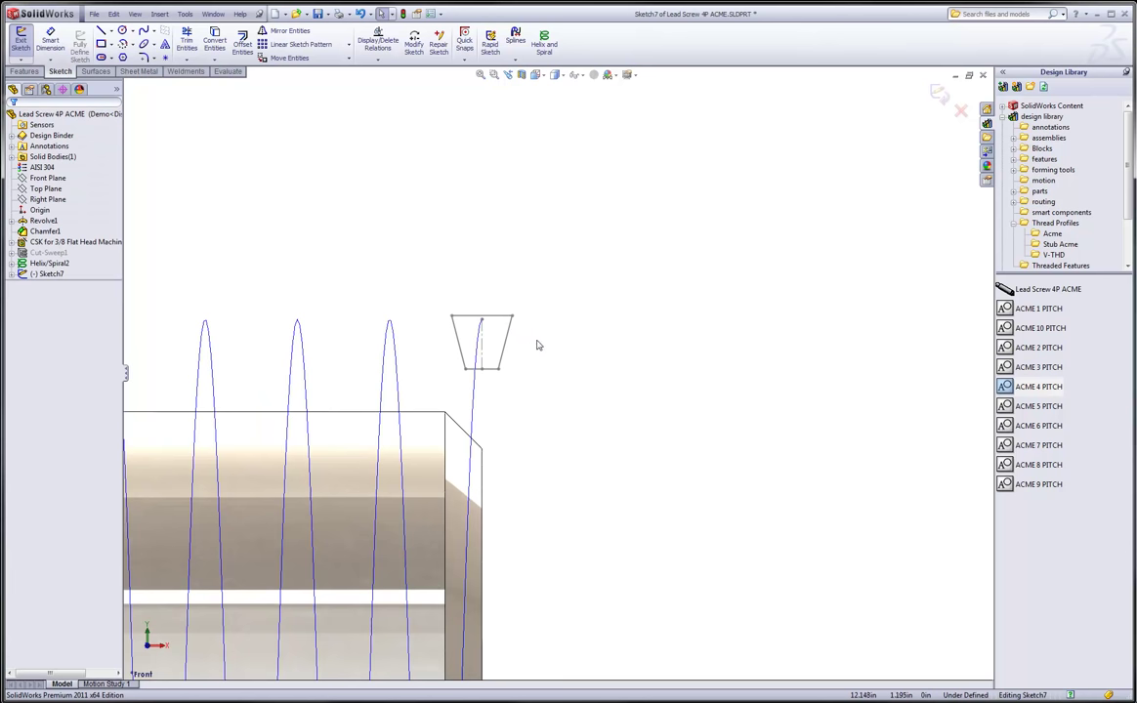
{"action": "left_click", "coordinate": [936, 92]}
{"action": "scroll", "coordinate": [624, 253], "scroll_direction": "up", "scroll_amount": 1}
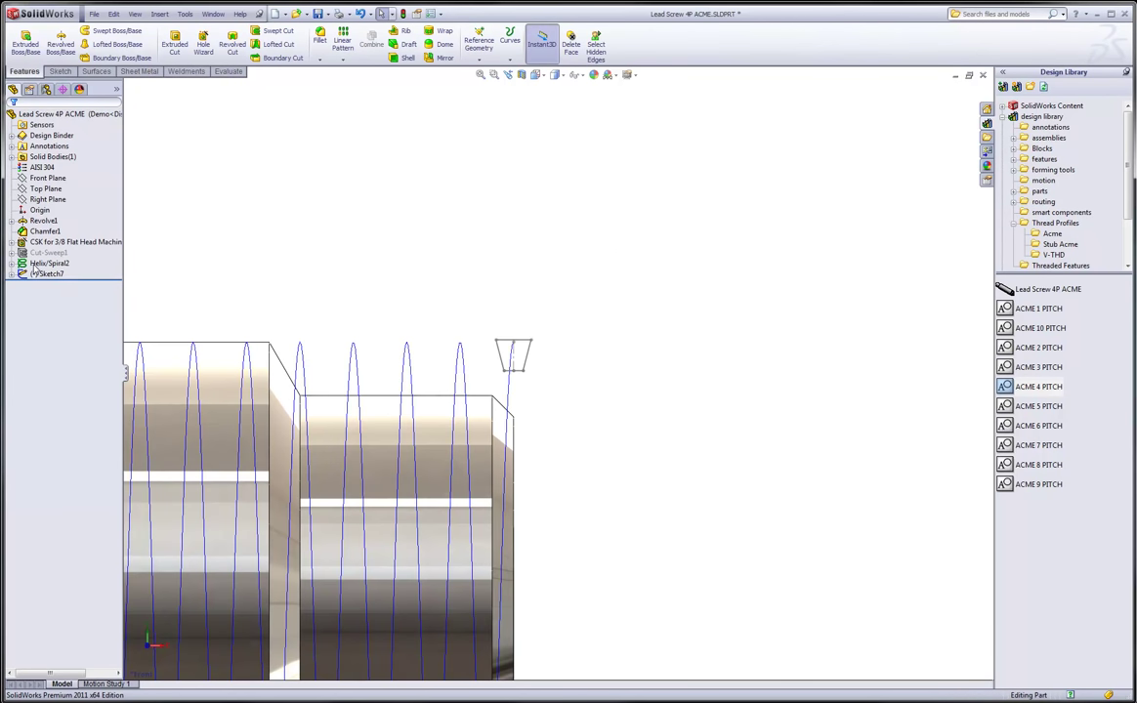
Create a swept cut with Sketch7 as the profile and Helix/Spiral2 as the path
{"action": "left_click", "coordinate": [33, 263]}
{"action": "left_click", "coordinate": [26, 274]}
{"action": "left_click", "coordinate": [659, 267]}
{"action": "middle_click_drag", "start_coordinate": [659, 267], "coordinate": [644, 286]}
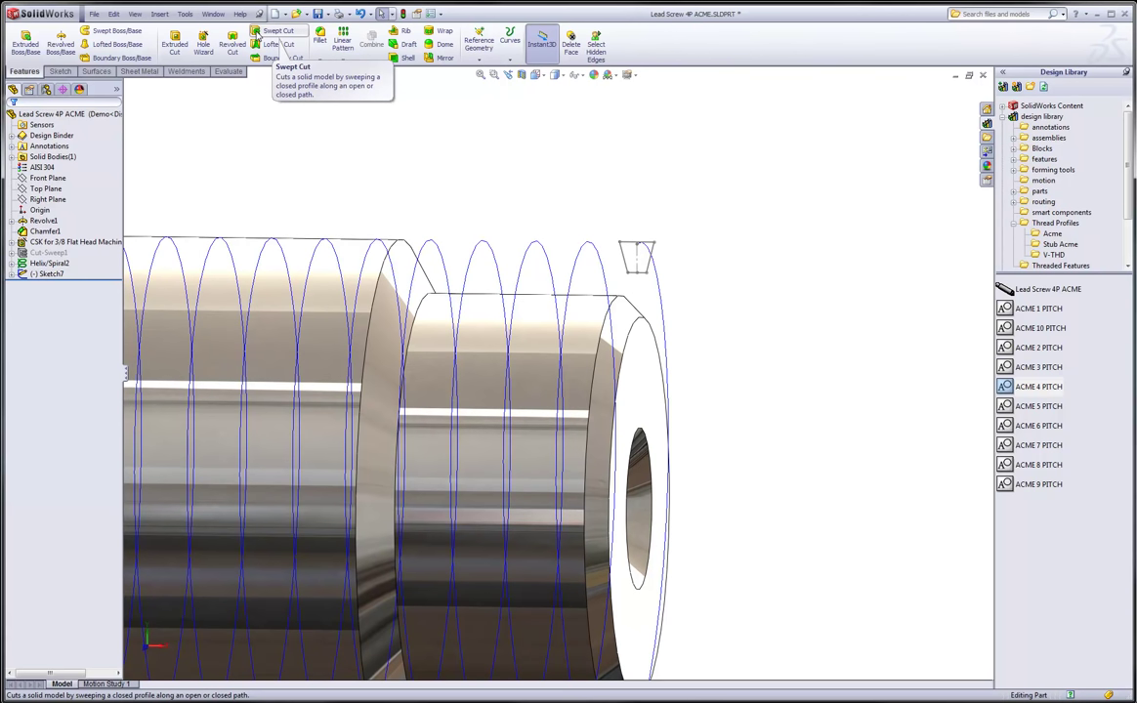
{"action": "left_click", "coordinate": [159, 13]}
{"action": "mouse_move", "coordinate": [176, 42]}
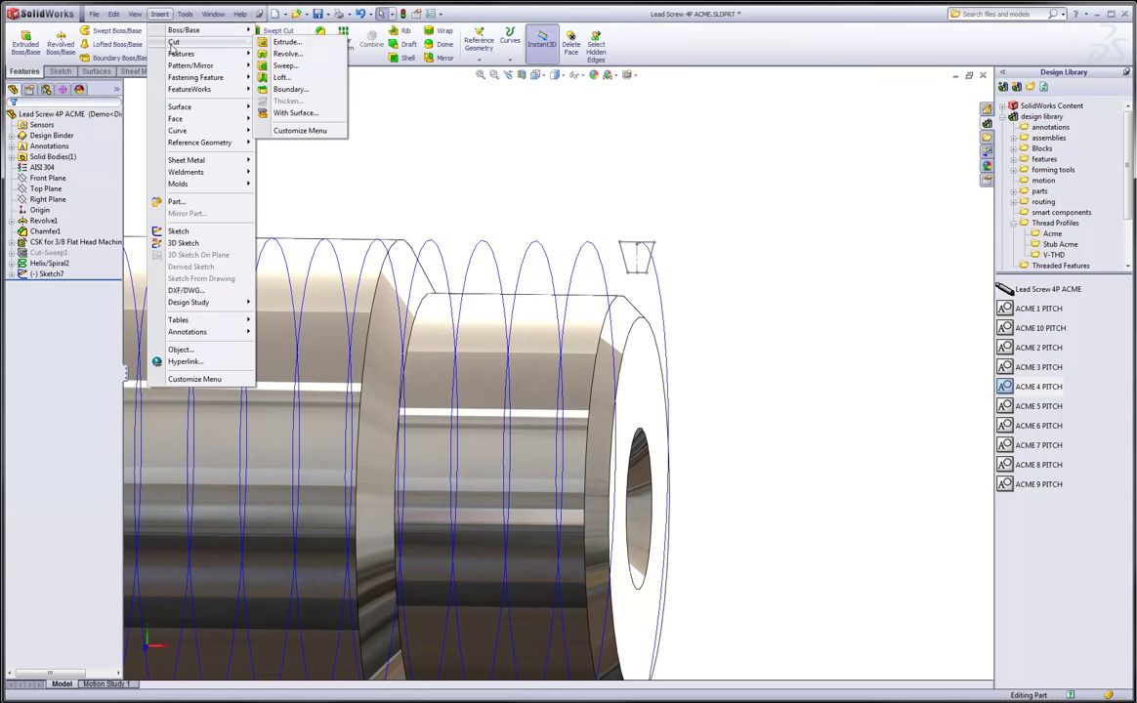
{"action": "left_click", "coordinate": [270, 66]}
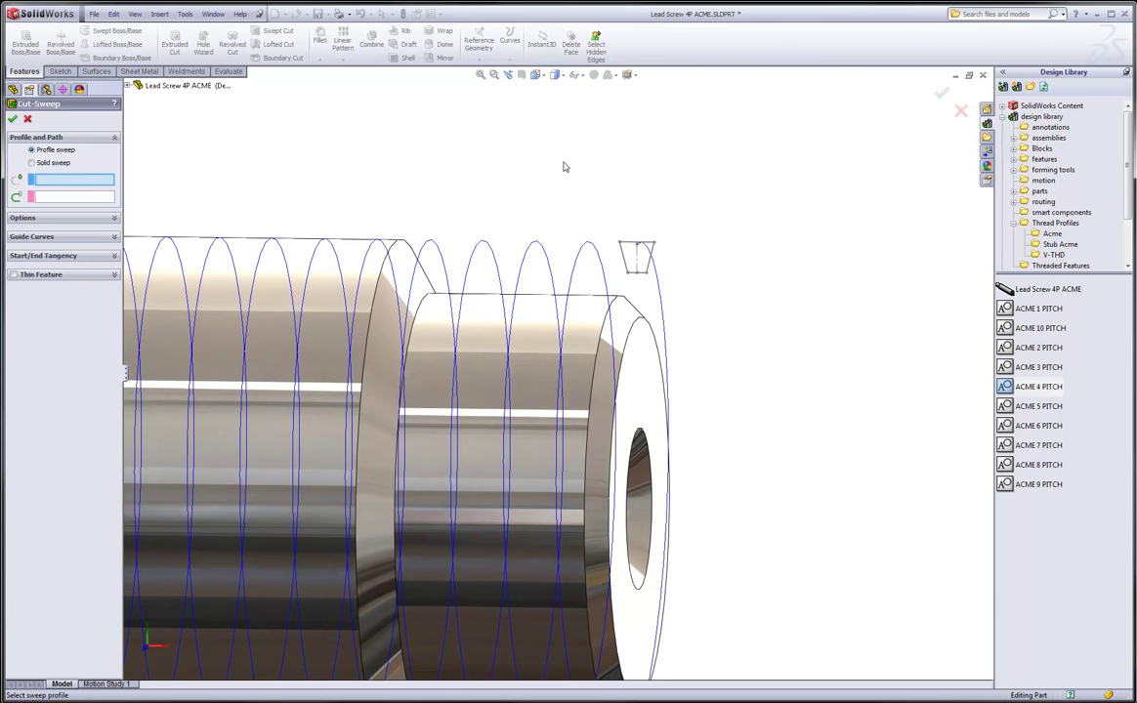
{"action": "left_click", "coordinate": [652, 253]}
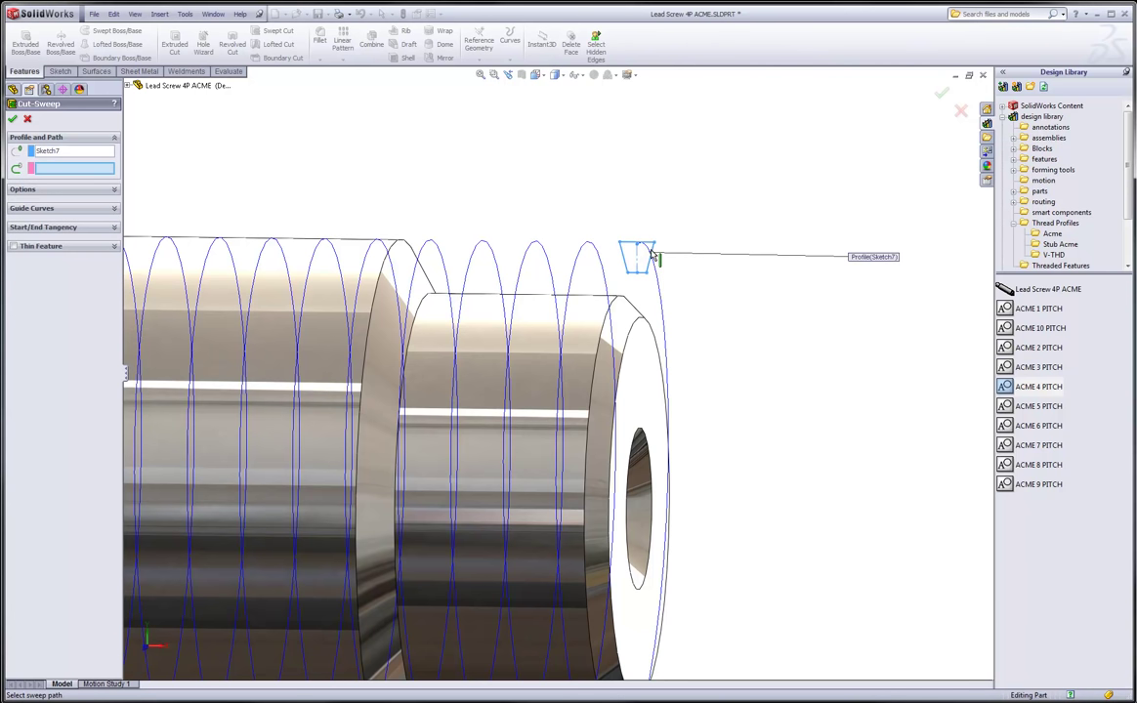
{"action": "left_click", "coordinate": [656, 279]}
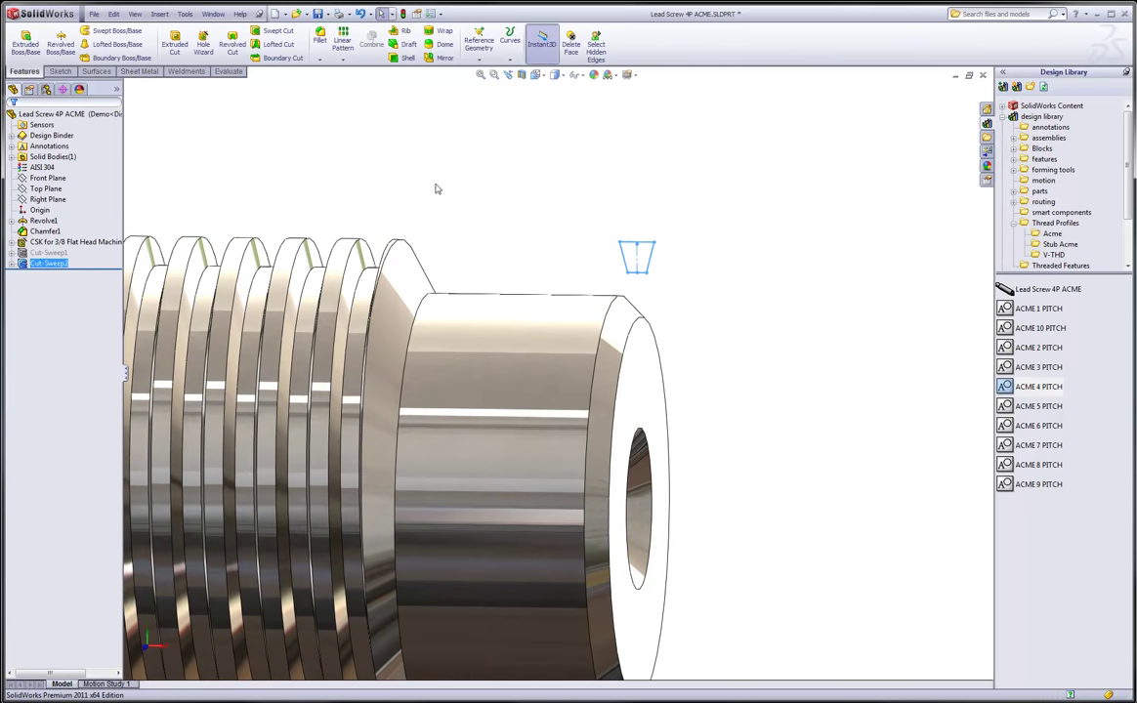
Face the Front Plane, zoom in, and bring up the Appearances, Scenes, and Decals library
{"action": "left_click", "coordinate": [47, 177]}
{"action": "left_click", "coordinate": [105, 158]}
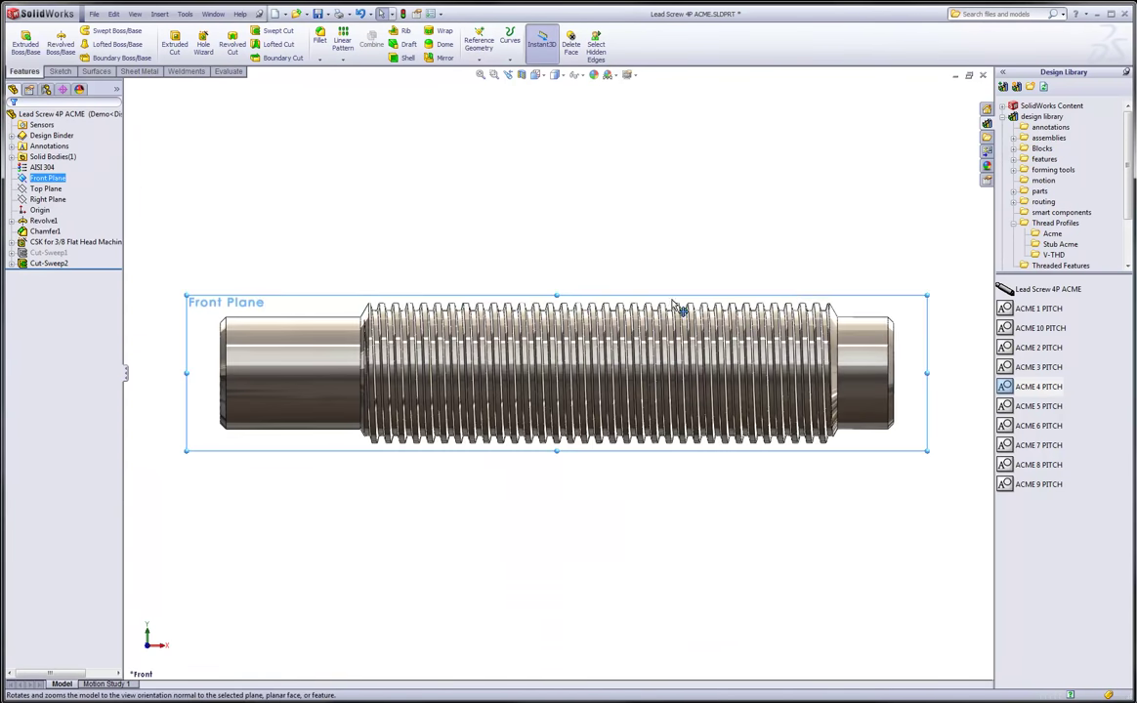
{"action": "scroll", "coordinate": [812, 291], "scroll_direction": "down", "scroll_amount": 3}
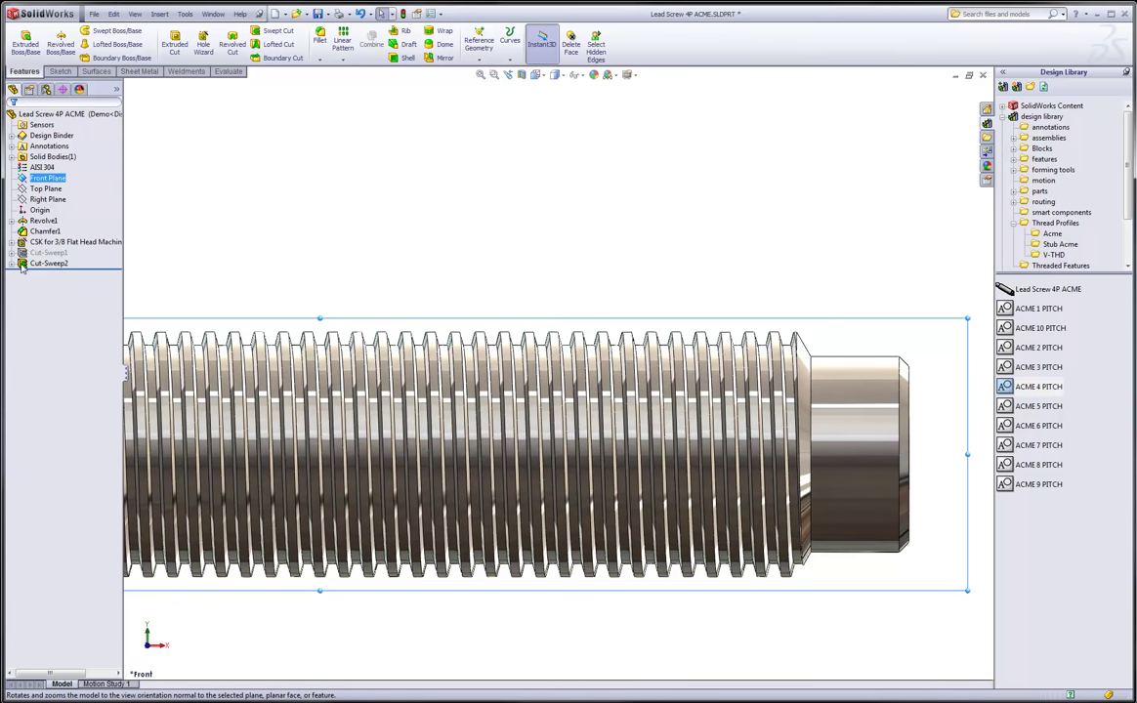
{"action": "left_click", "coordinate": [501, 143]}
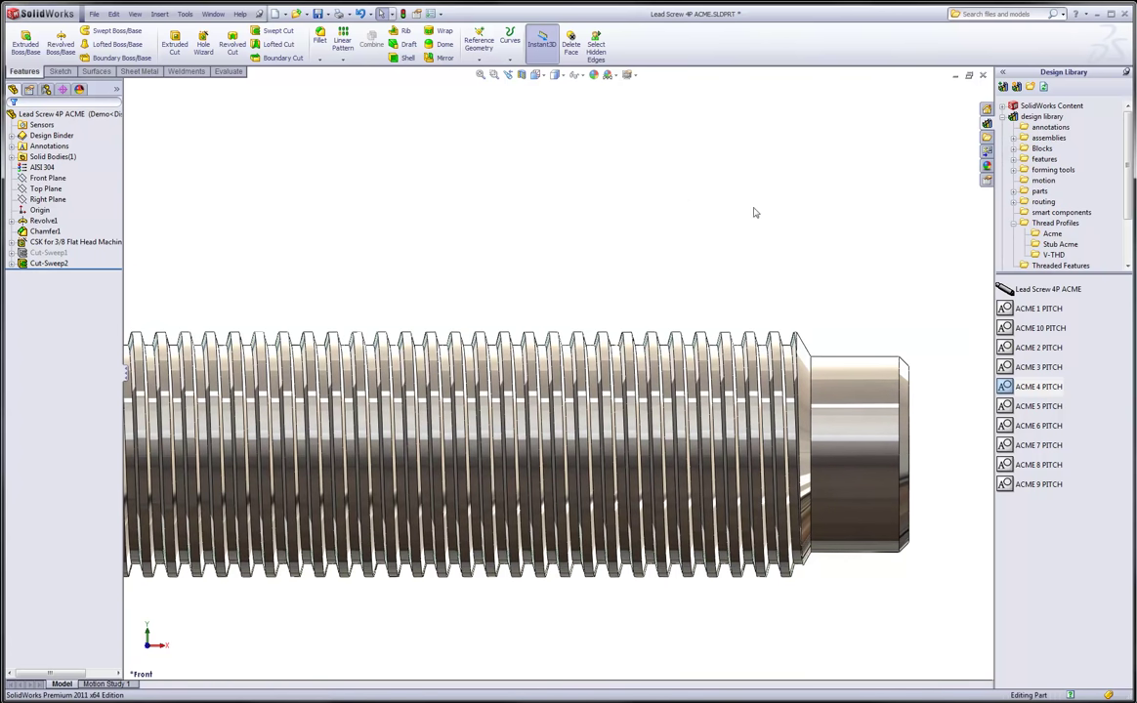
{"action": "left_click", "coordinate": [986, 165]}
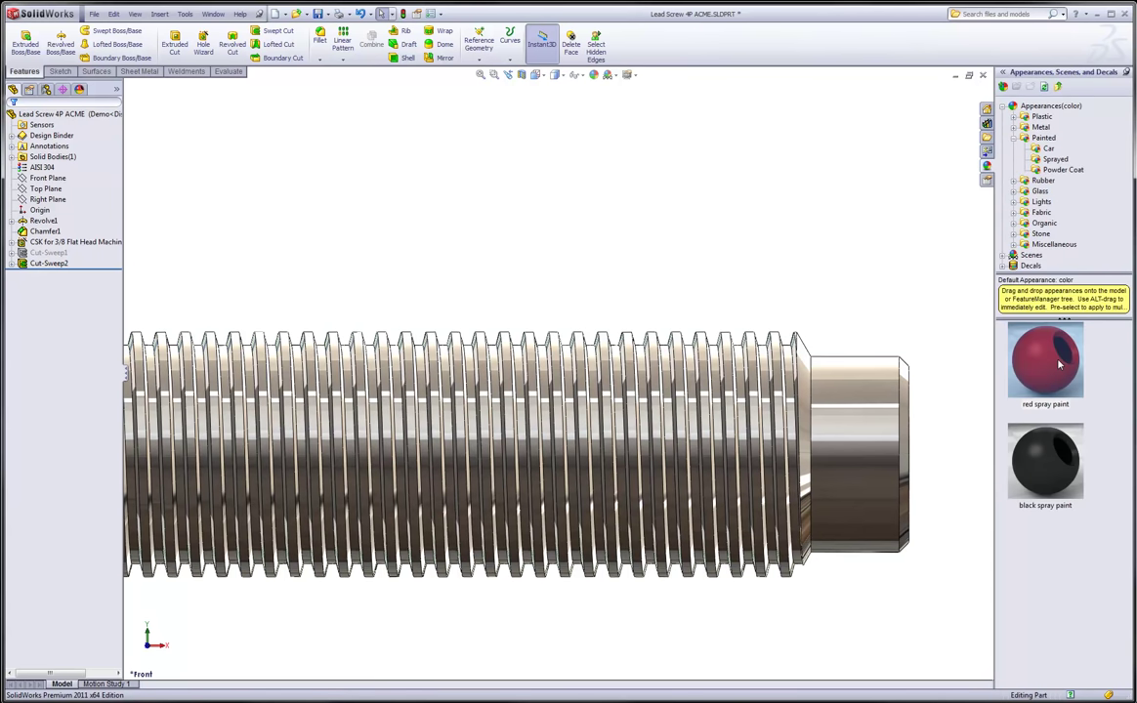
Apply red spray paint to Cut-Sweep2 and zoom out to see the whole screw
{"action": "mouse_move", "coordinate": [1056, 368]}
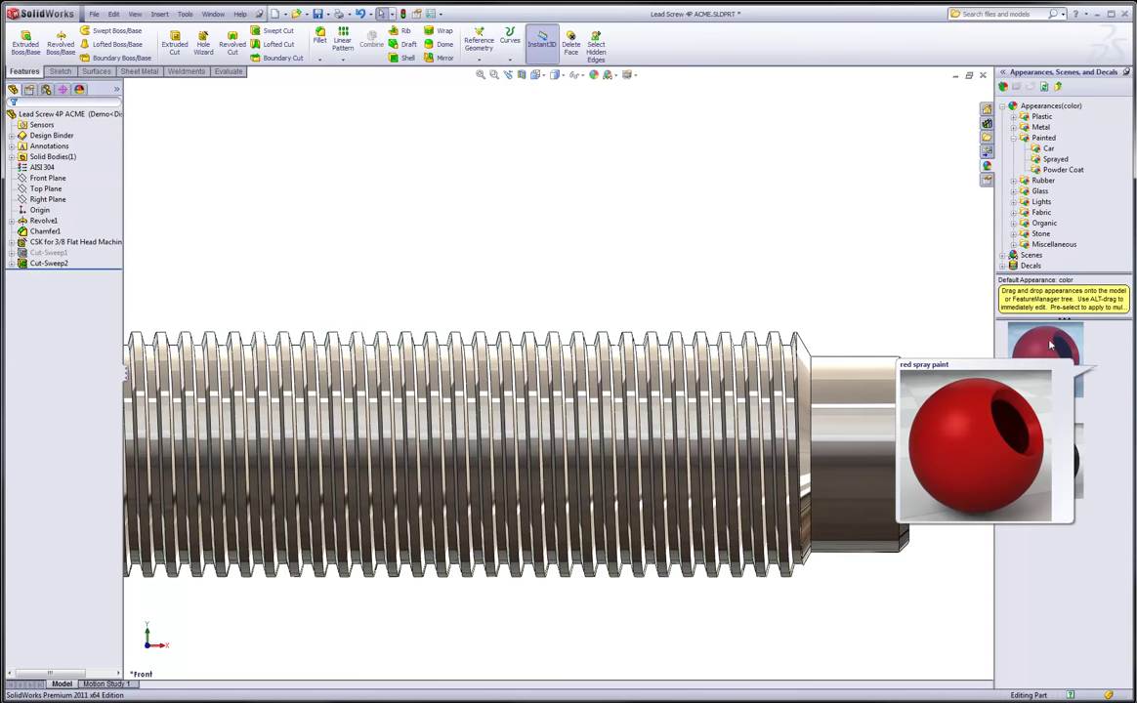
{"action": "mouse_move", "coordinate": [1051, 347]}
{"action": "left_mouse_down"}
{"action": "mouse_move", "coordinate": [600, 282]}
{"action": "mouse_move", "coordinate": [151, 314]}
{"action": "mouse_move", "coordinate": [27, 388]}
{"action": "mouse_move", "coordinate": [41, 264]}
{"action": "left_mouse_up"}
{"action": "key", "text": "z"}
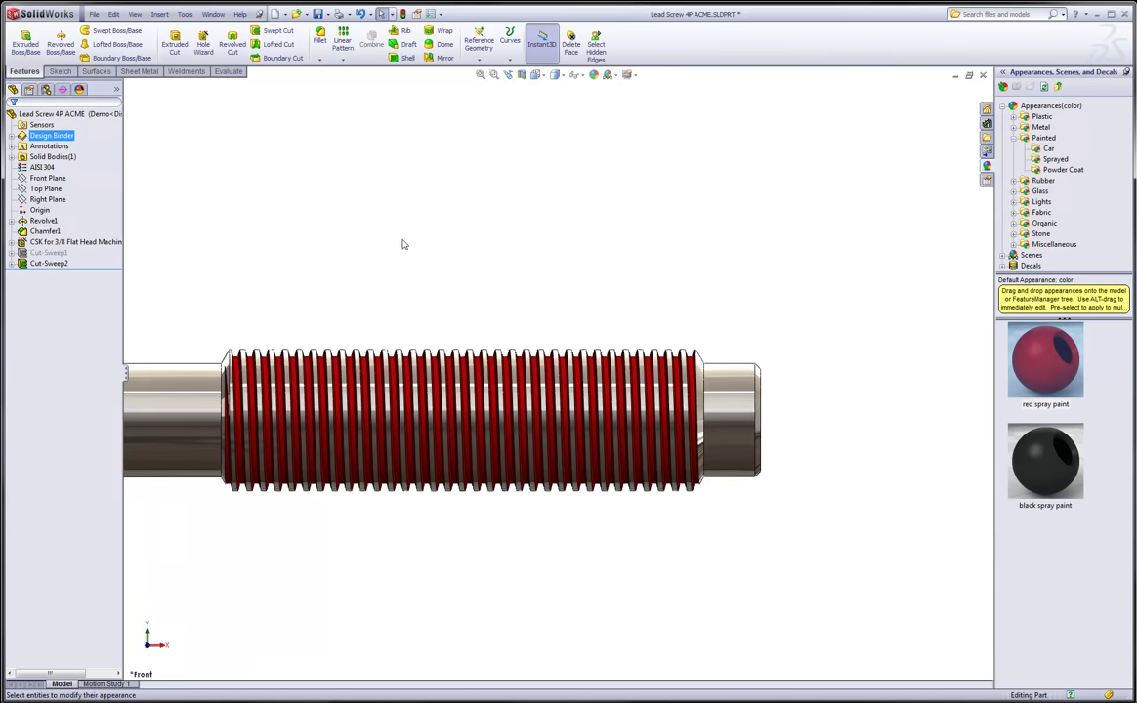
{"action": "key", "text": "z"}
{"action": "scroll", "coordinate": [355, 244], "scroll_direction": "down", "scroll_amount": 2}
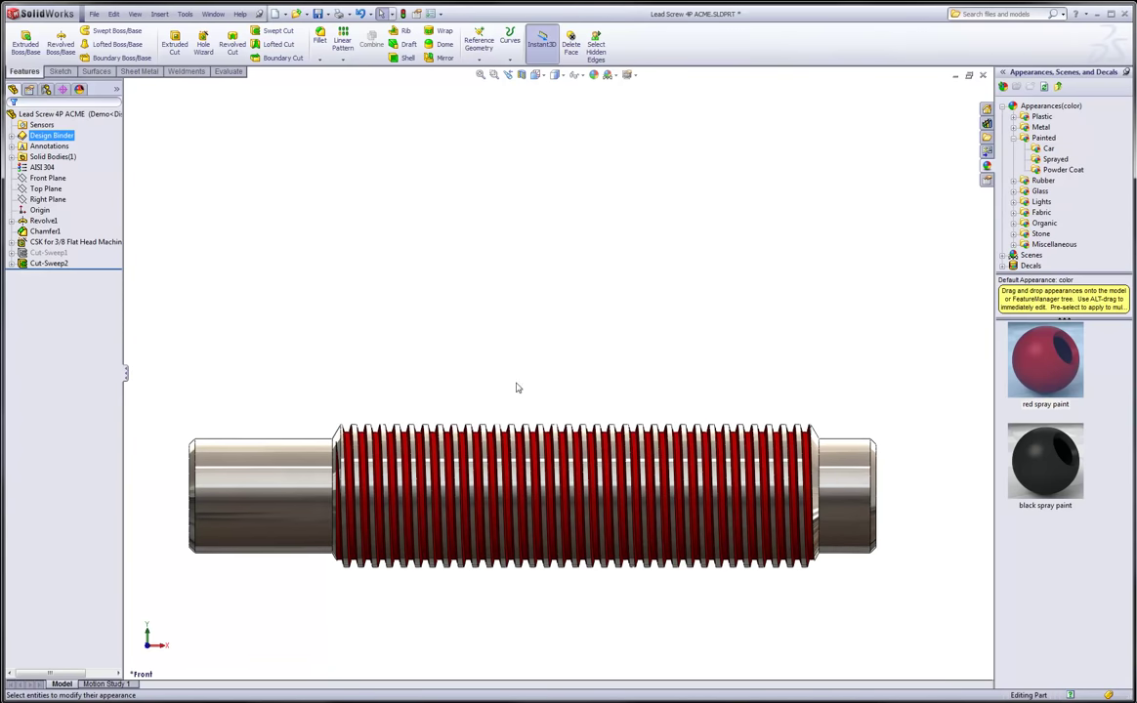
Save a Front Plane cutaway of the screw as the named view Section View2
{"action": "left_click", "coordinate": [522, 75]}
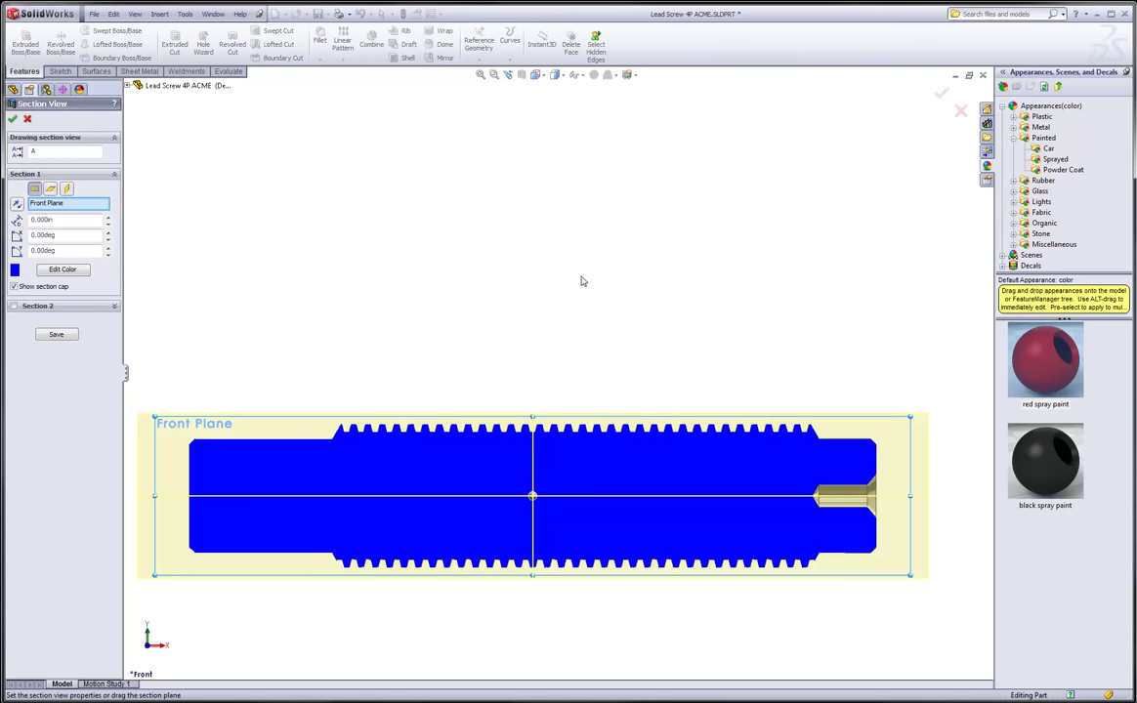
{"action": "left_click", "coordinate": [56, 334]}
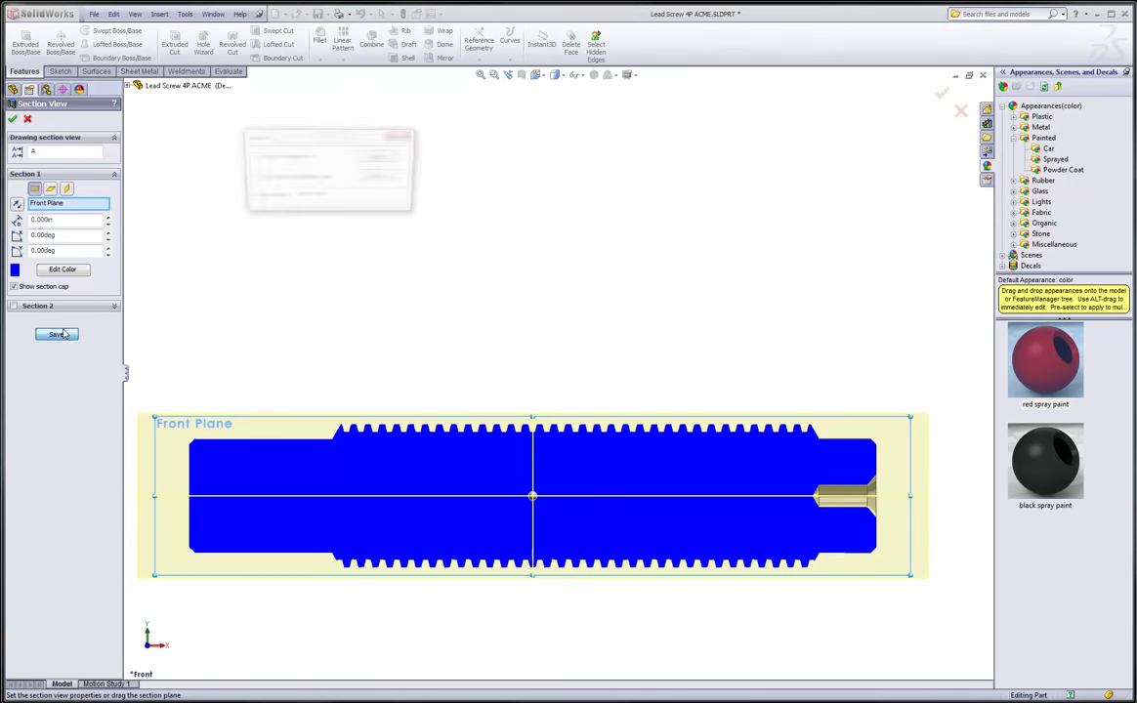
{"action": "type", "text": "2"}
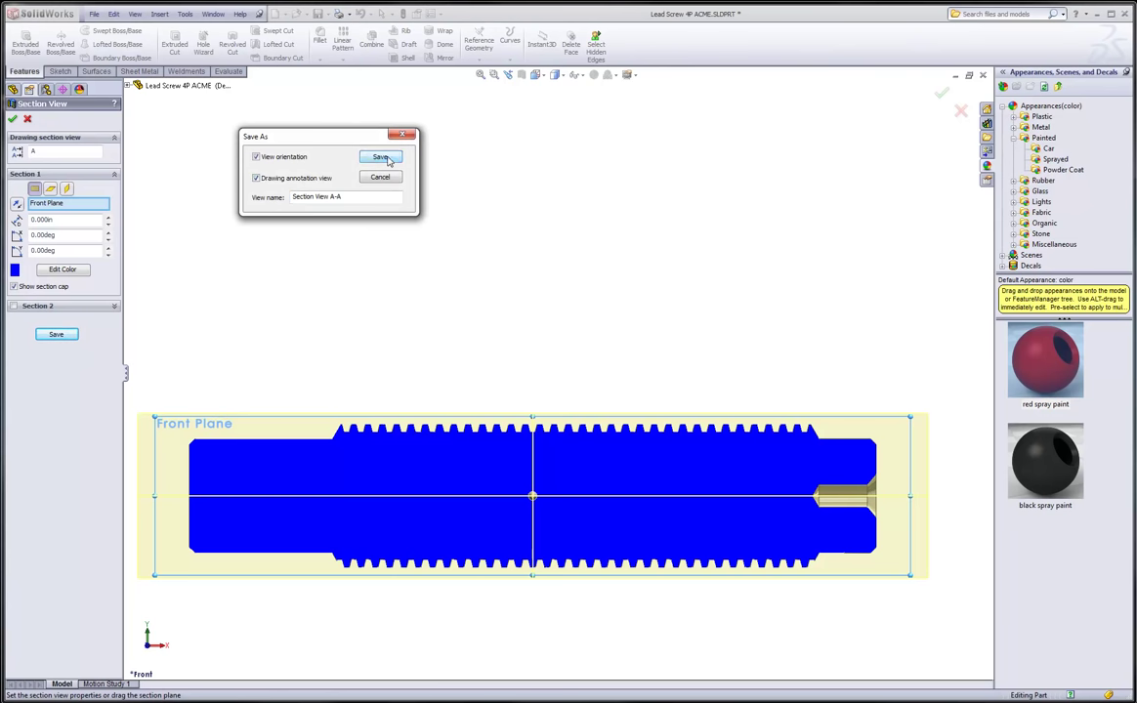
{"action": "left_click", "coordinate": [386, 160]}
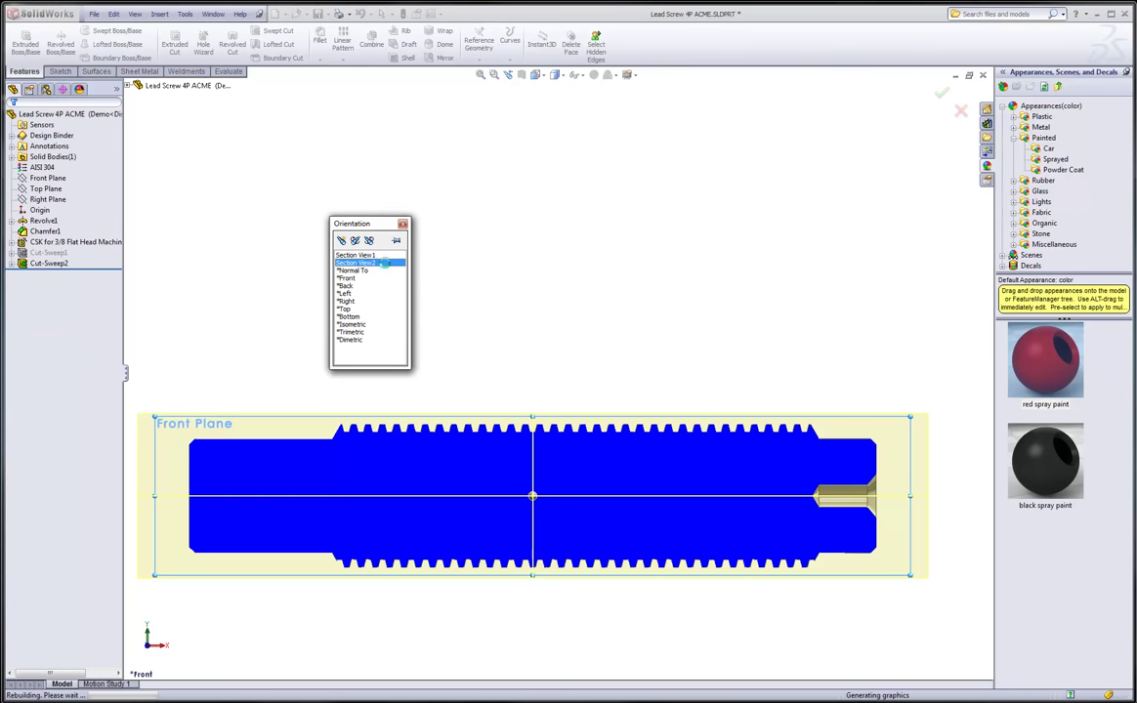
Switch to Section View2, then turn the cutaway off to show the whole screw
{"action": "double_click", "coordinate": [384, 264]}
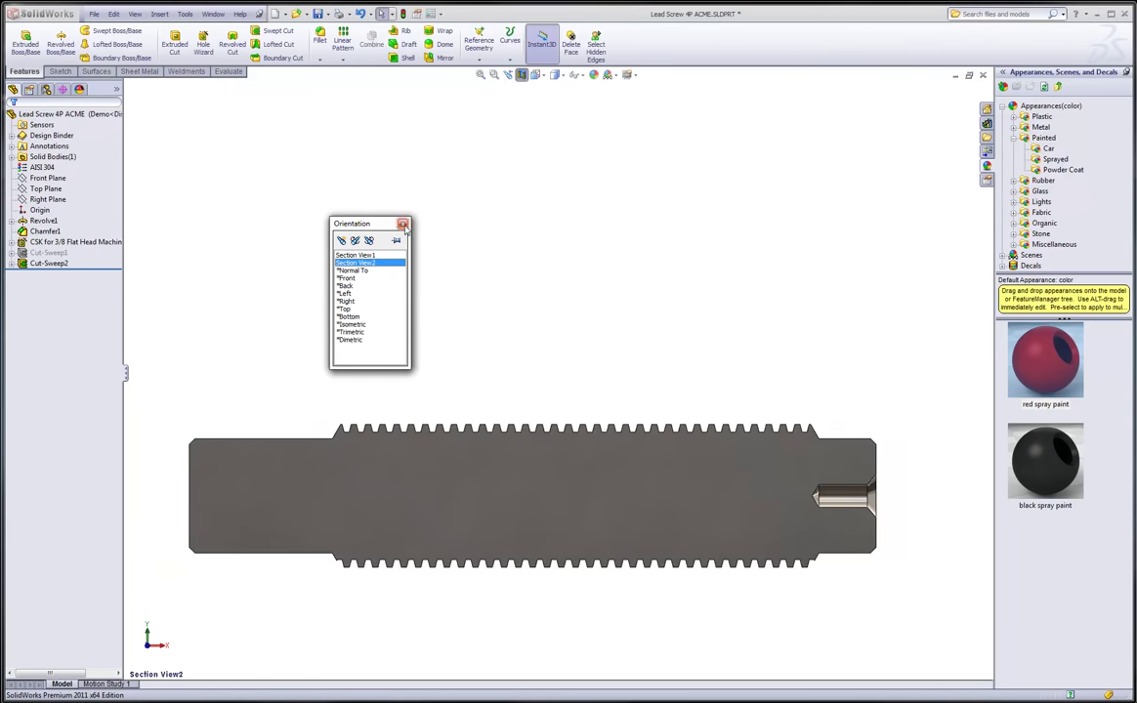
{"action": "left_click", "coordinate": [403, 224]}
{"action": "left_click", "coordinate": [507, 75]}
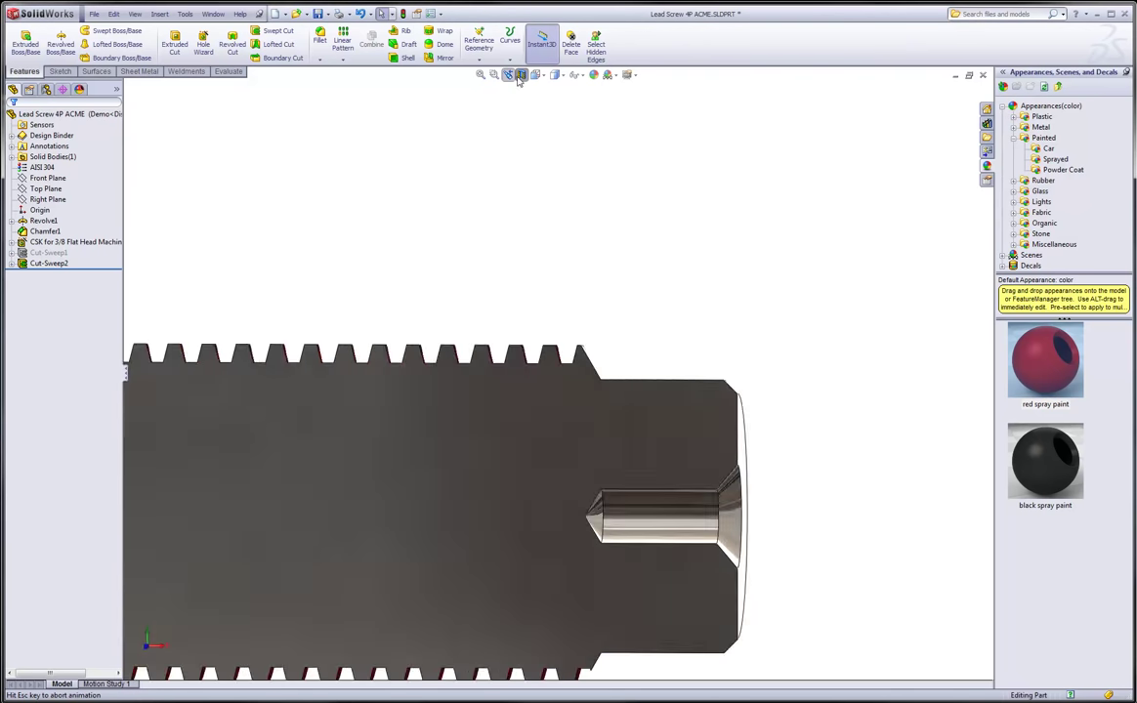
{"action": "left_click", "coordinate": [521, 76]}
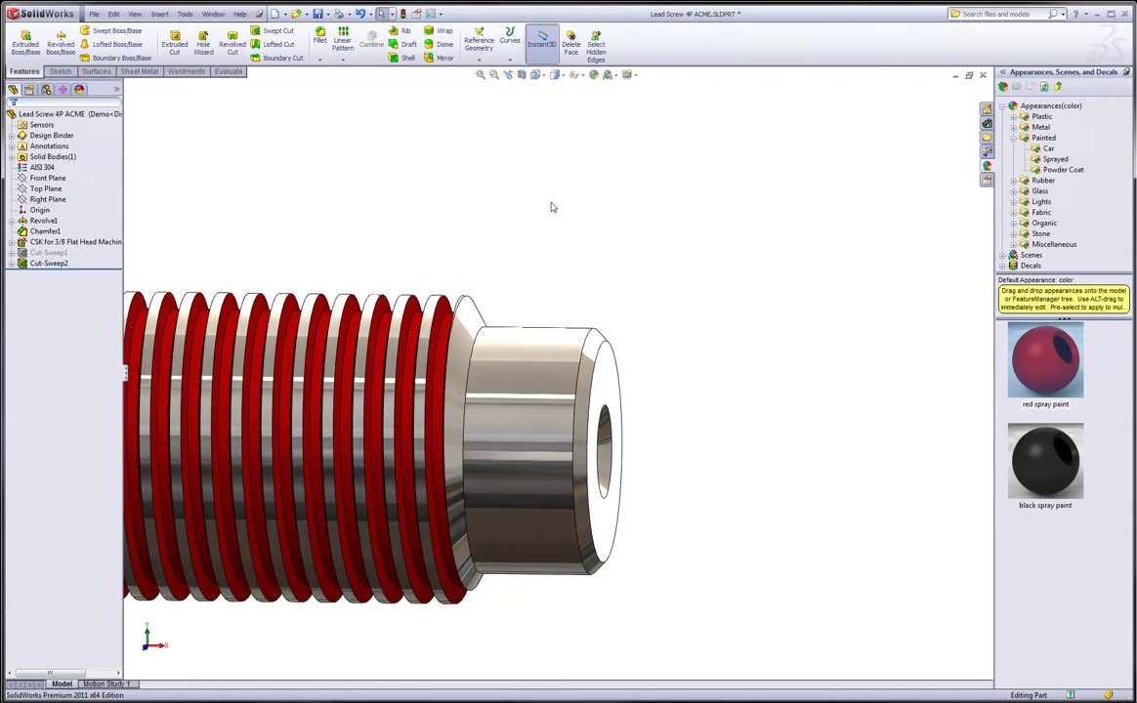
Create a drawing from the Lead Screw 4P ACME part using the A-Scale1to2 template
{"action": "left_click", "coordinate": [282, 14]}
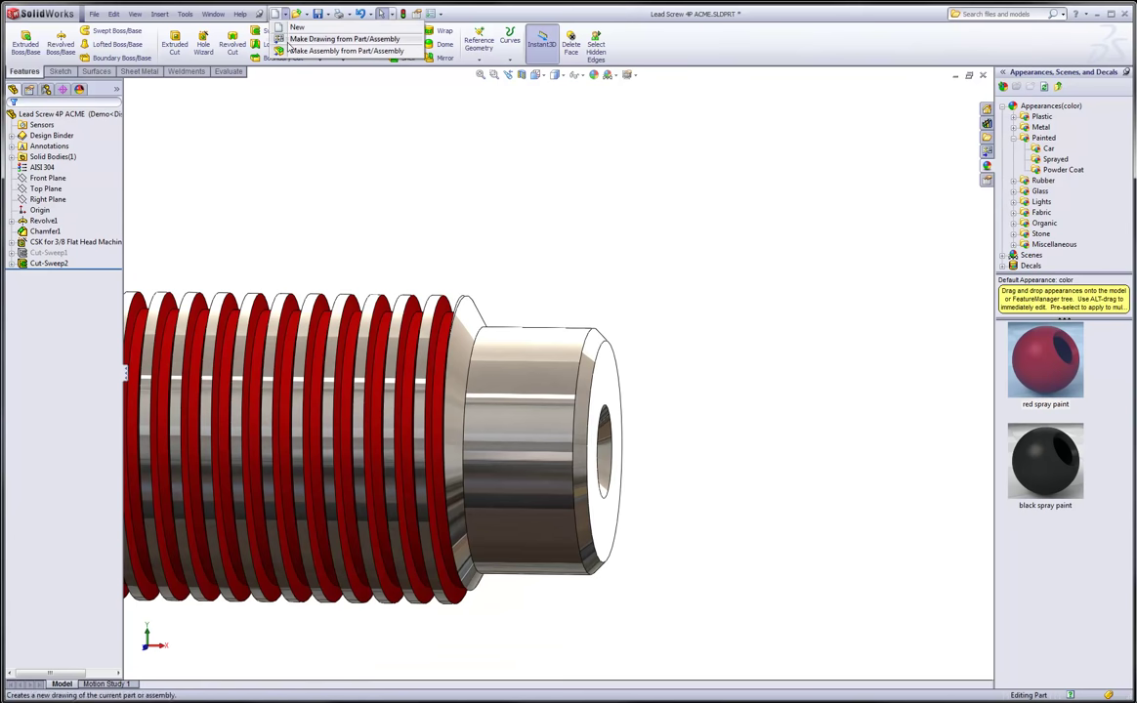
{"action": "left_click", "coordinate": [290, 47]}
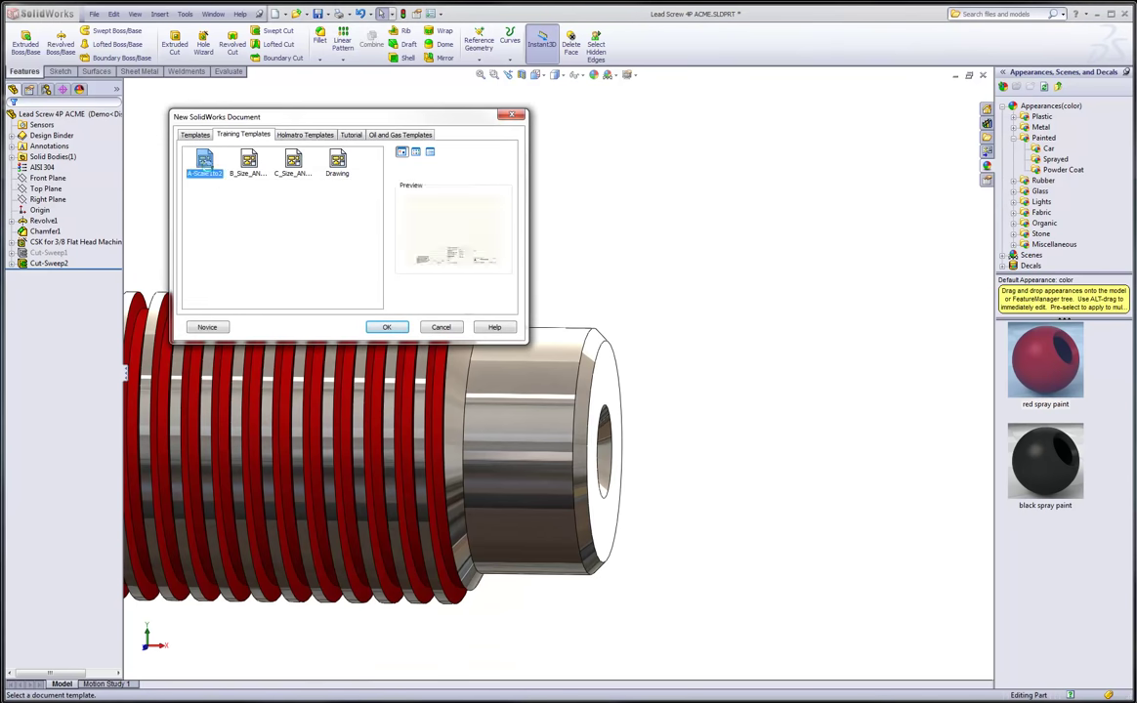
{"action": "double_click", "coordinate": [206, 164]}
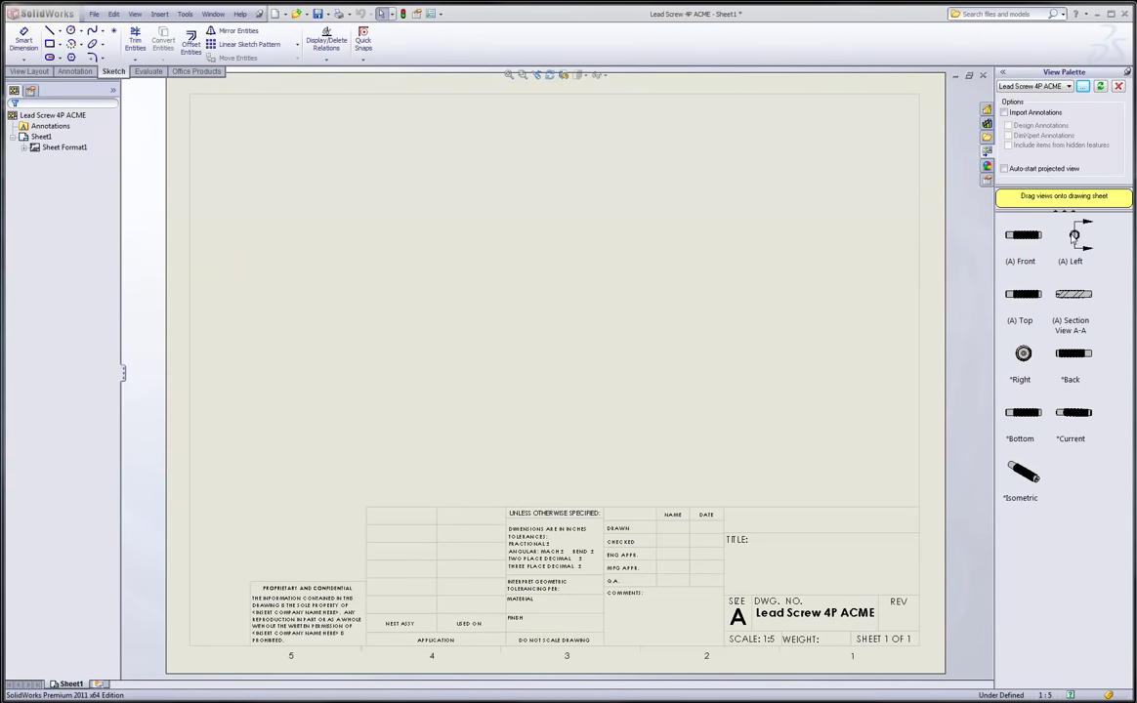
Place the (A) Left end view and (A) Section View A-A on the sheet
{"action": "left_click_drag", "start_coordinate": [1073, 236], "coordinate": [280, 295]}
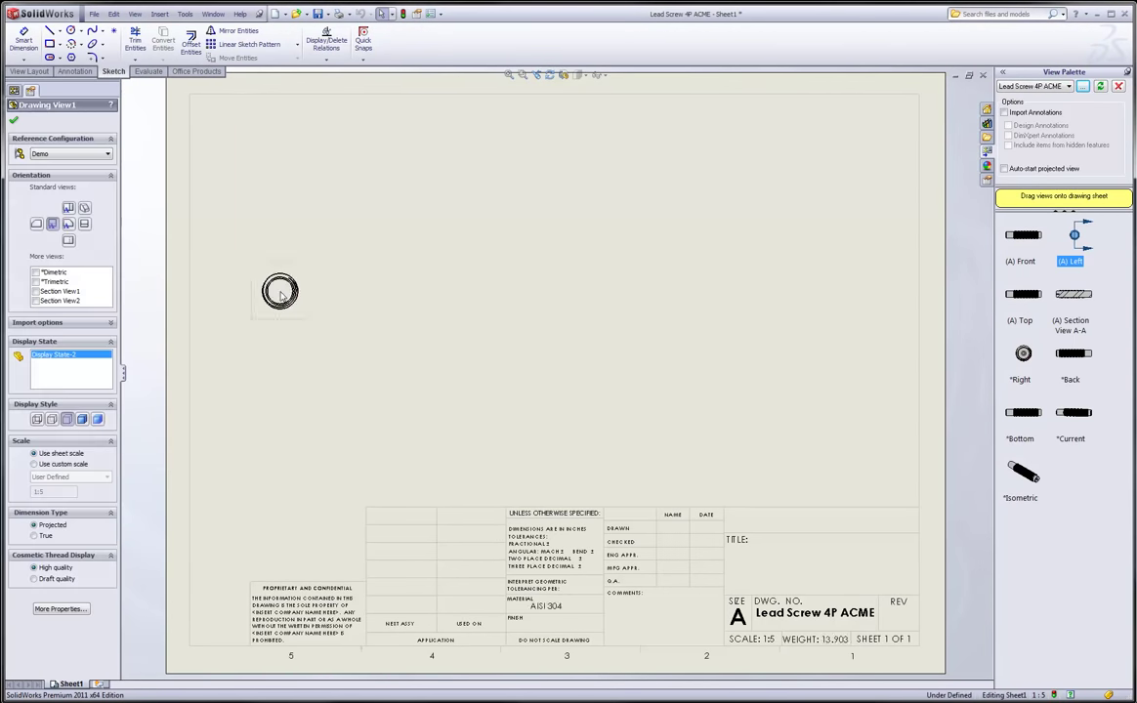
{"action": "mouse_move", "coordinate": [1022, 294]}
{"action": "left_mouse_down"}
{"action": "mouse_move", "coordinate": [131, 300]}
{"action": "mouse_move", "coordinate": [565, 280]}
{"action": "left_mouse_up"}
{"action": "scroll", "coordinate": [492, 253], "scroll_direction": "down", "scroll_amount": 5}
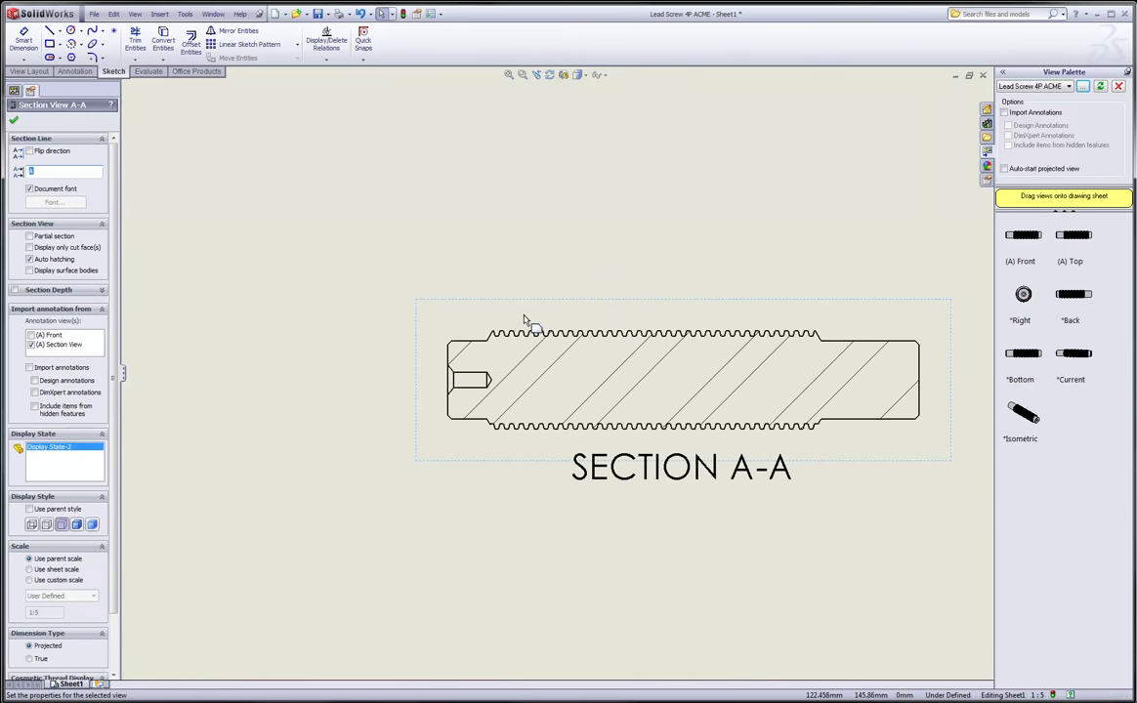
Circle the left-end thread on SECTION A-A to place Detail B at 2:5 above it
{"action": "right_click_drag", "start_coordinate": [508, 330], "coordinate": [497, 331]}
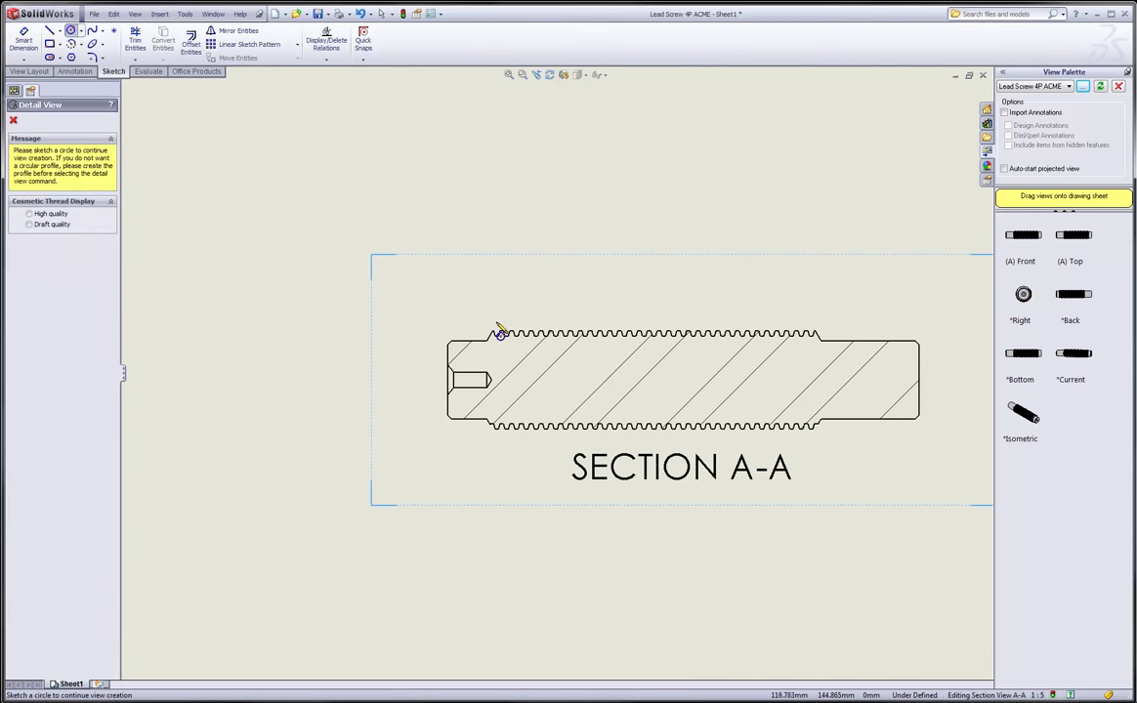
{"action": "left_click", "coordinate": [481, 325]}
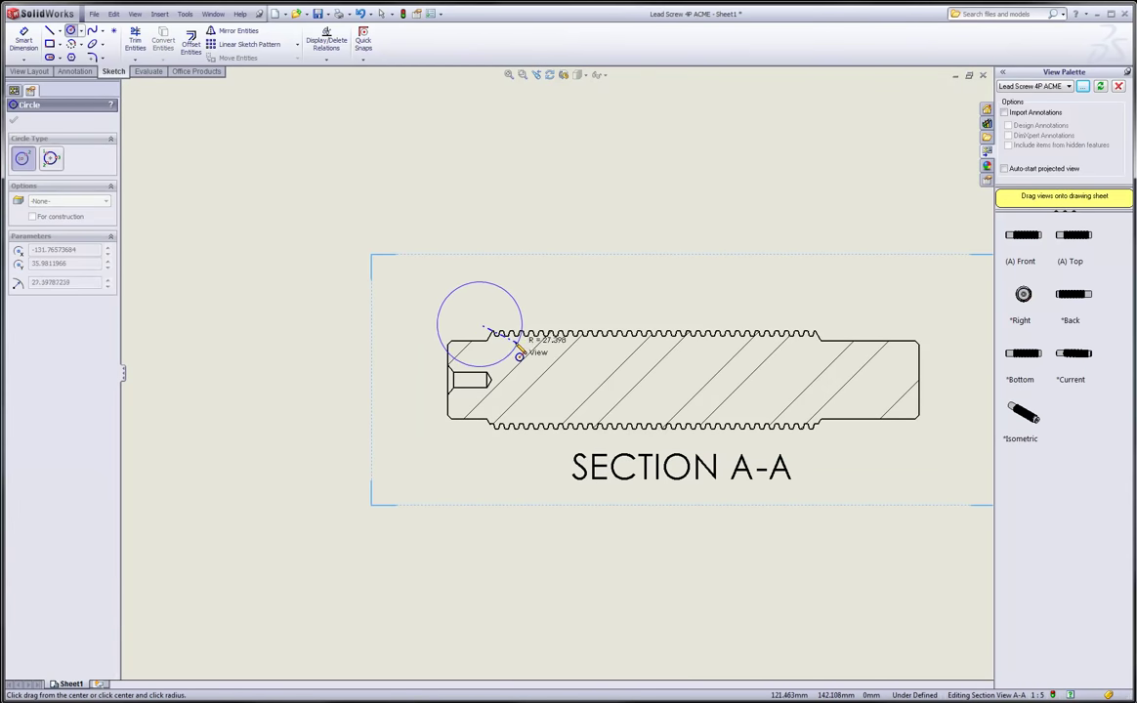
{"action": "left_click", "coordinate": [518, 344]}
{"action": "left_click", "coordinate": [367, 167]}
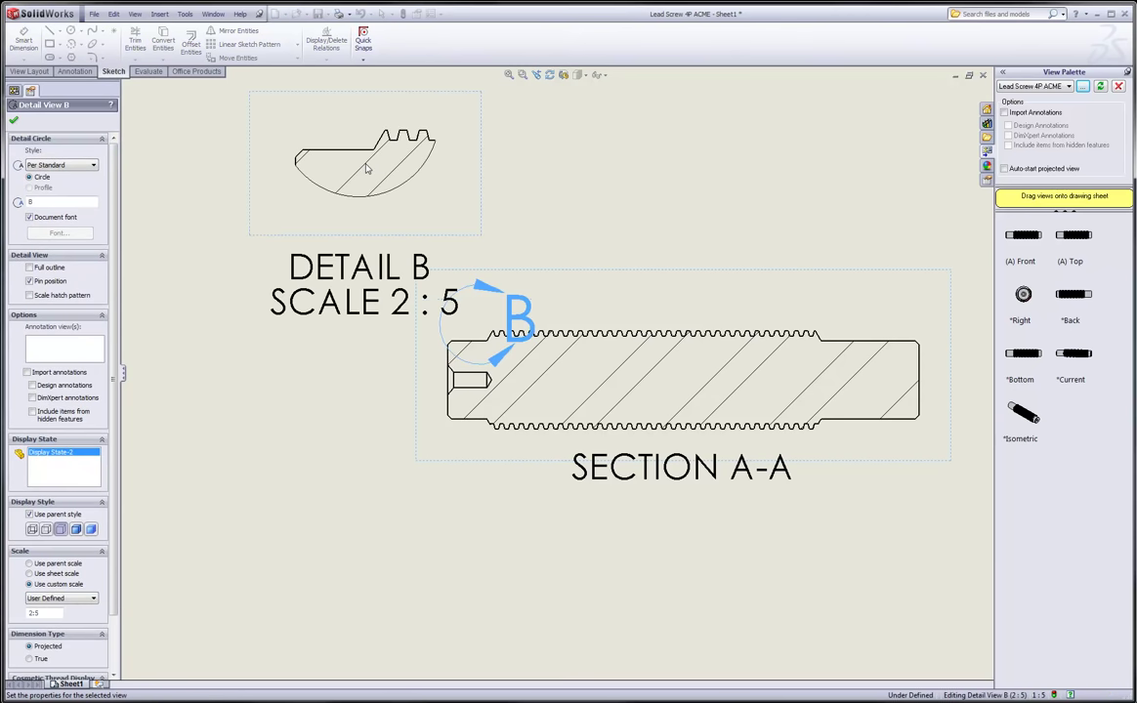
{"action": "left_click", "coordinate": [14, 119]}
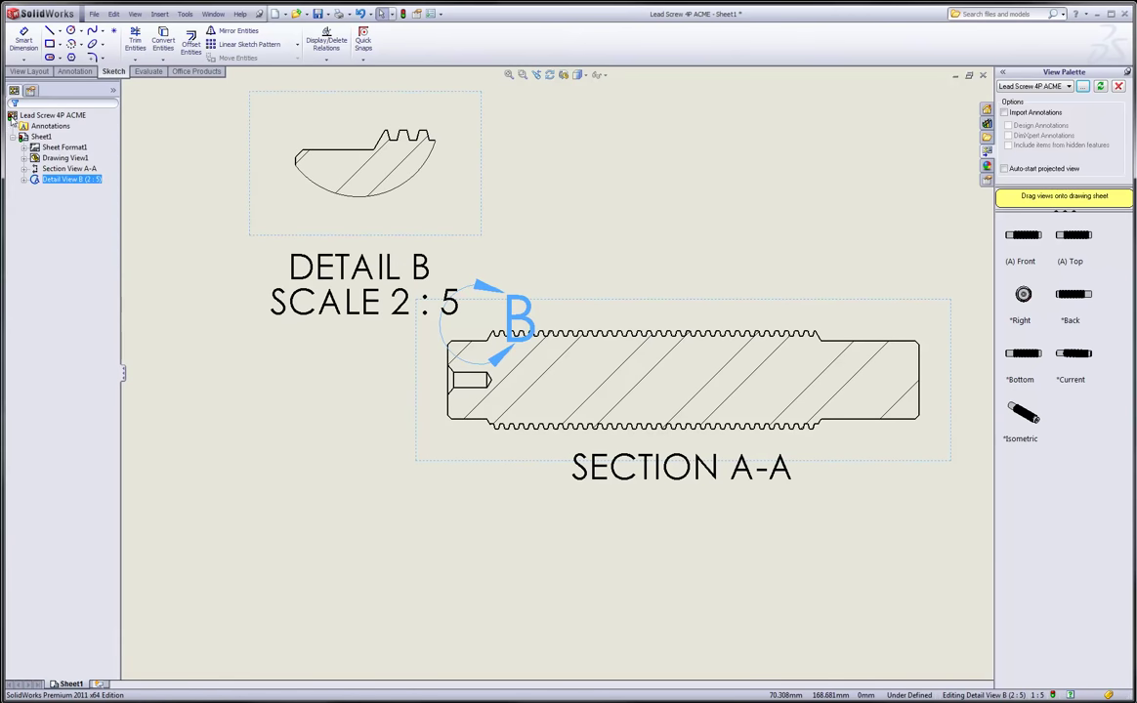
{"action": "left_click", "coordinate": [633, 167]}
{"action": "key", "text": "f"}
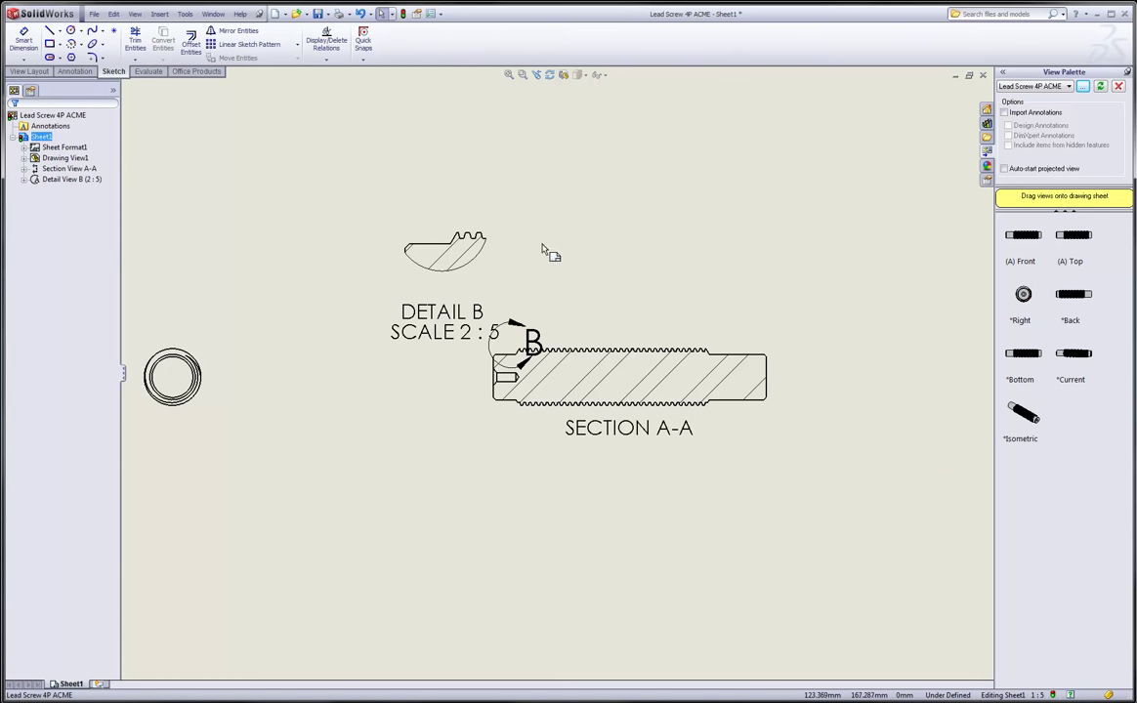
{"action": "key", "text": "f"}
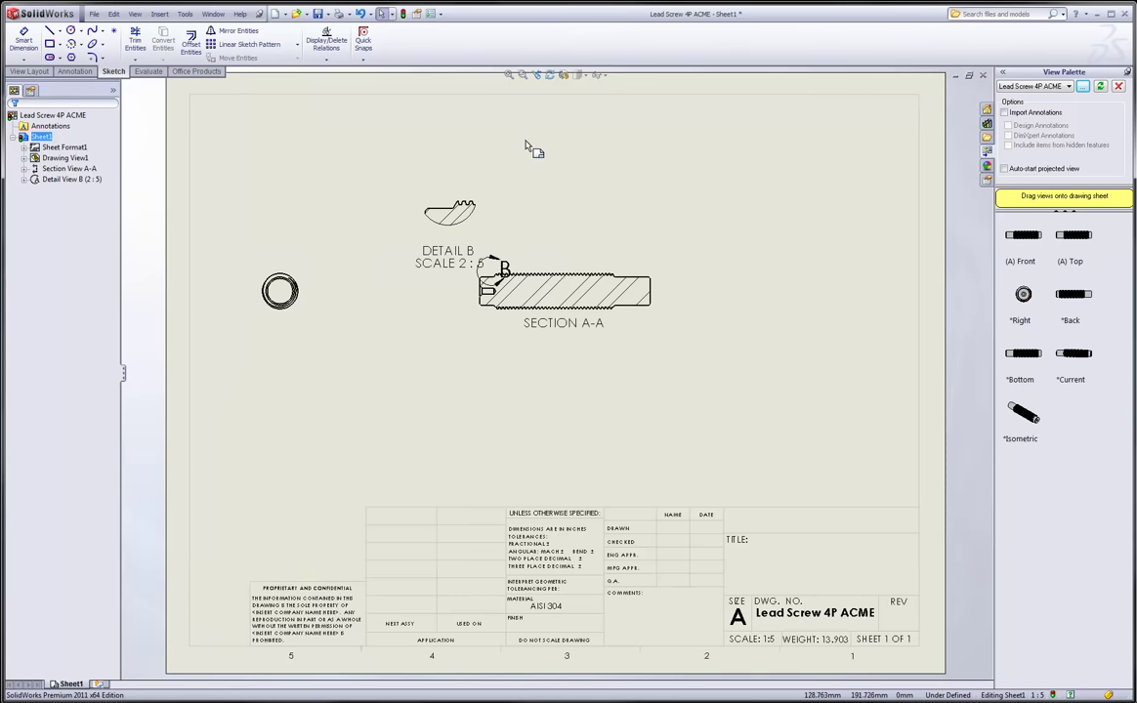